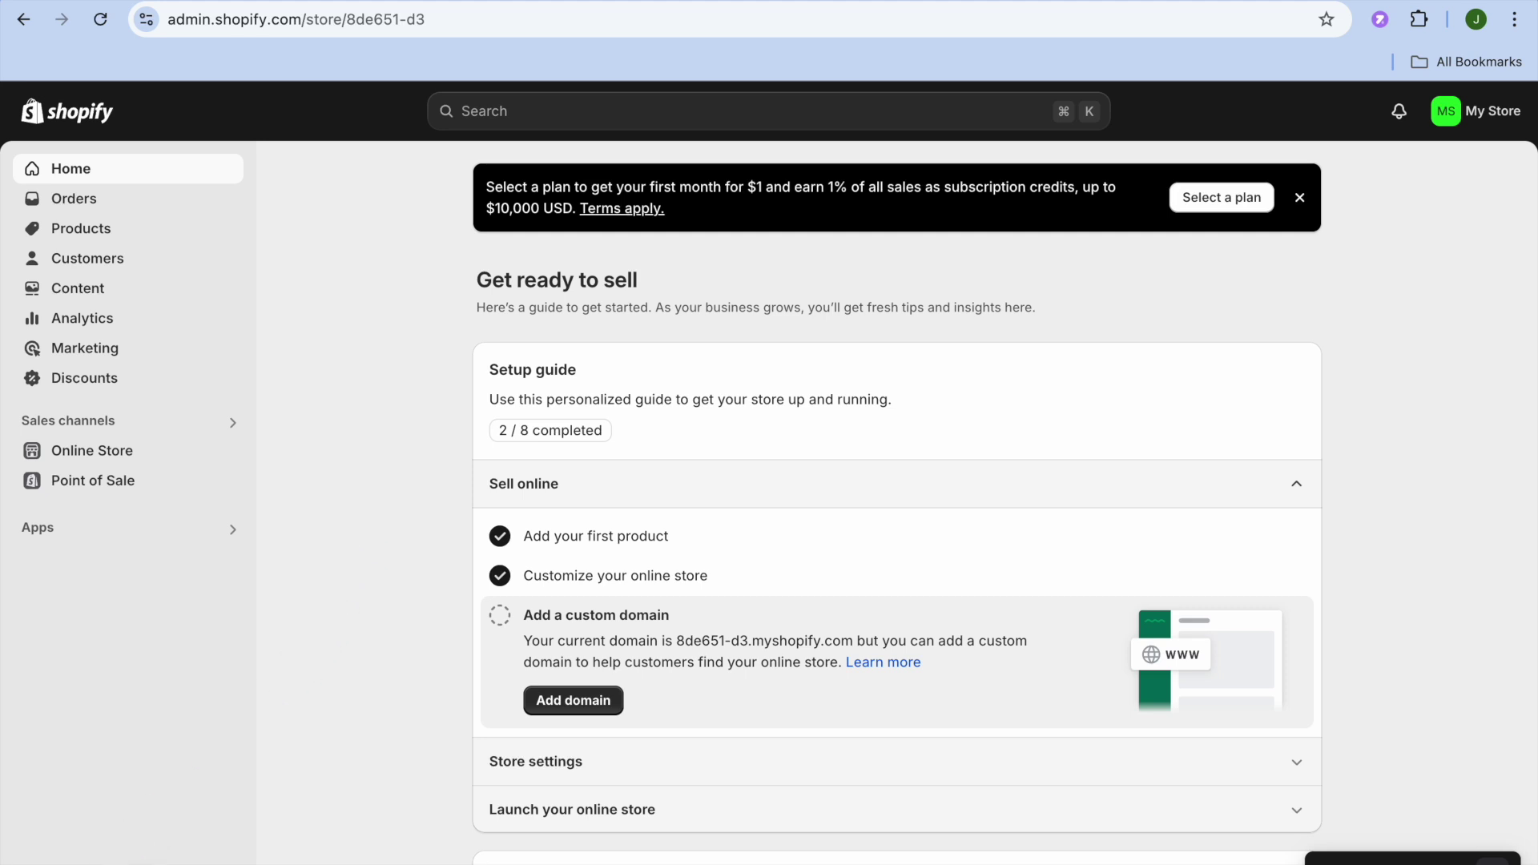
# Go to Settings > Policies and open the Manage return rules page
pyautogui.click(64, 861)
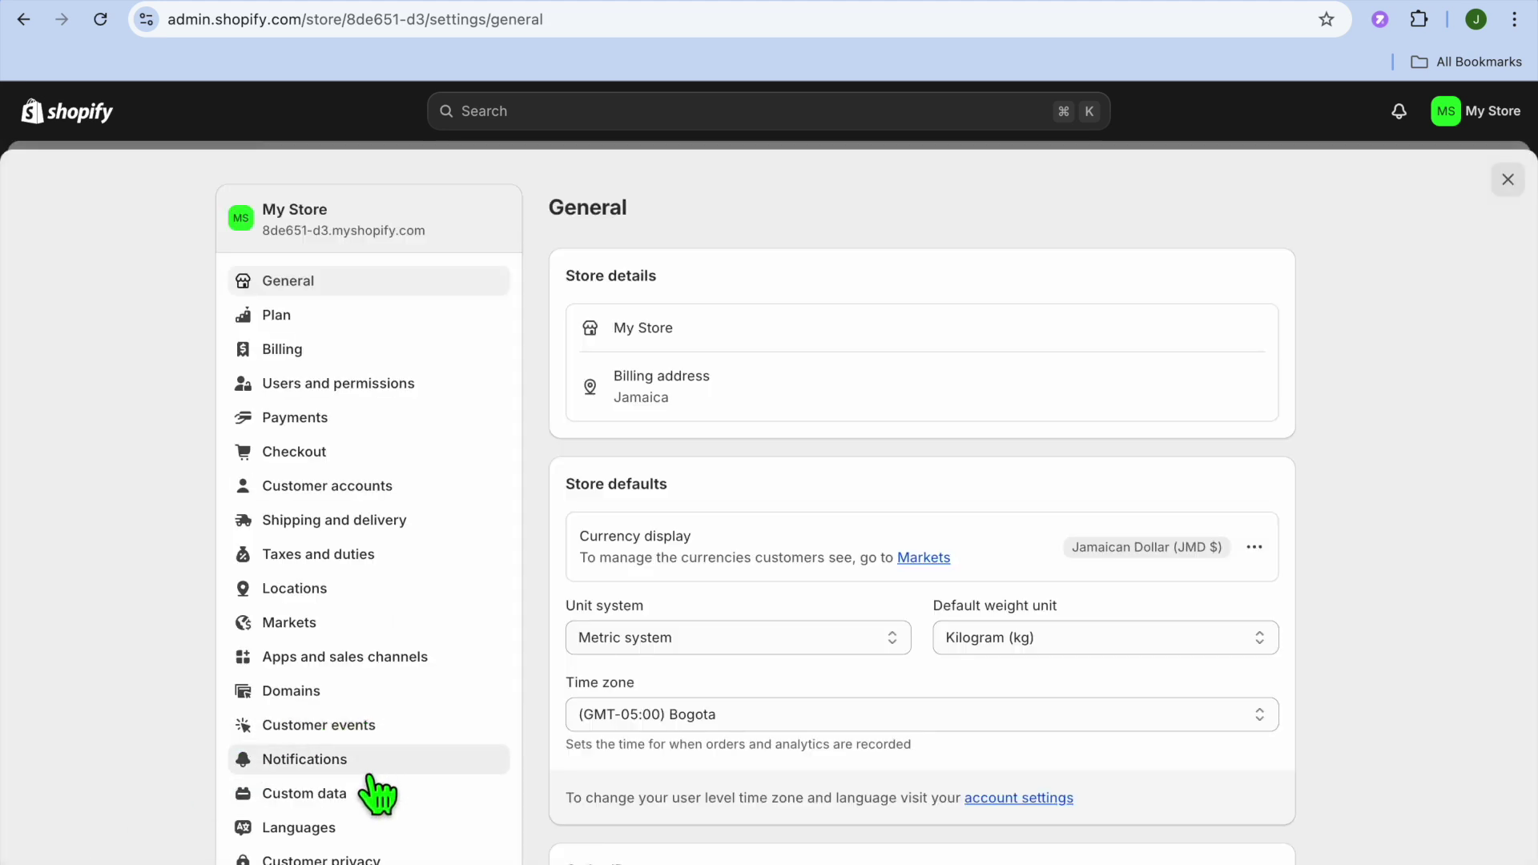
pyautogui.scroll(-1, 375, 797)
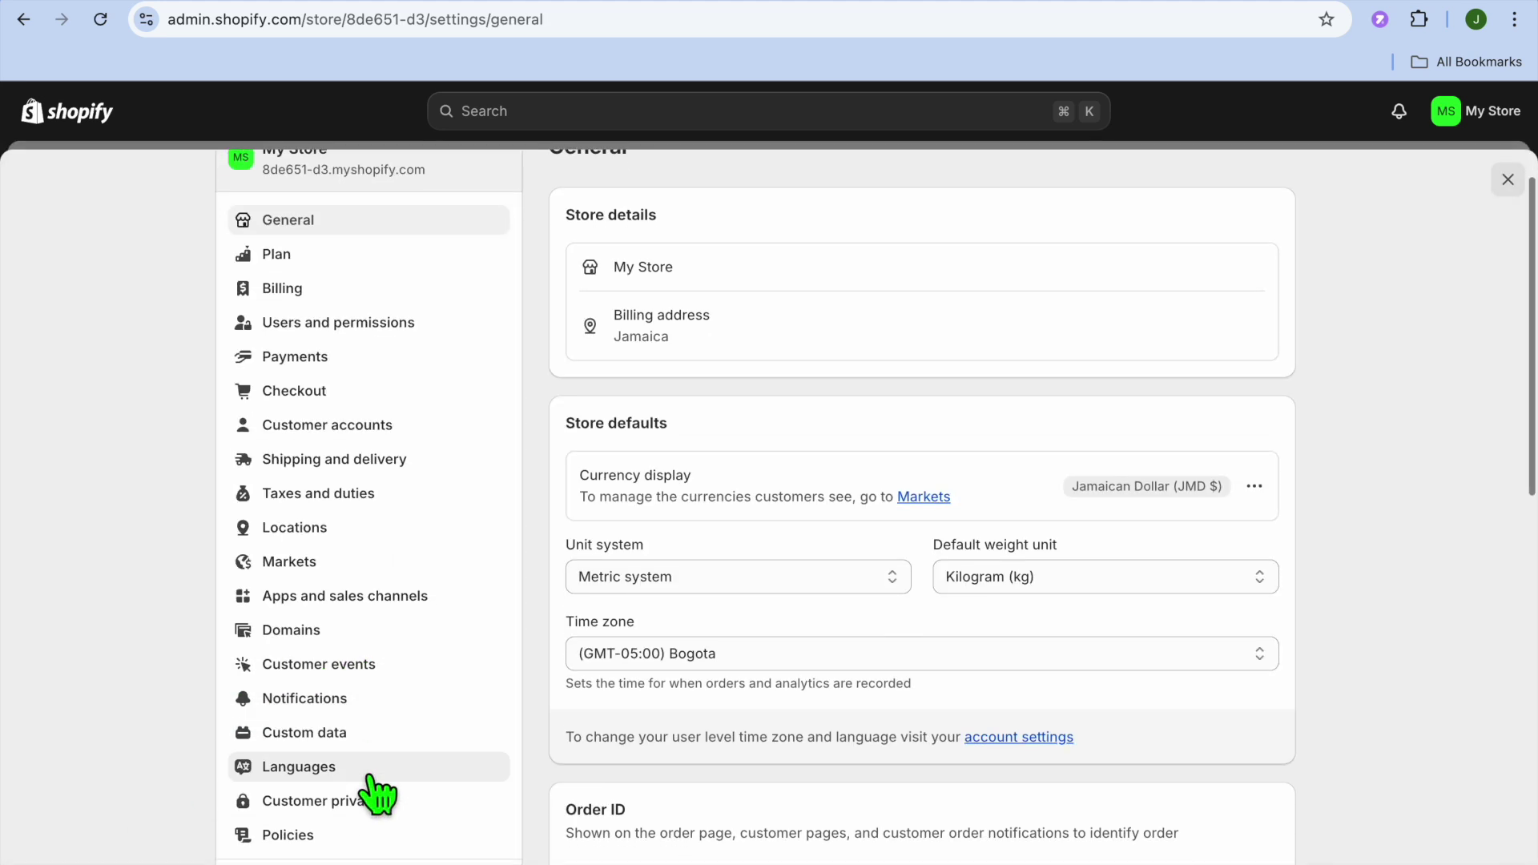
pyautogui.click(314, 836)
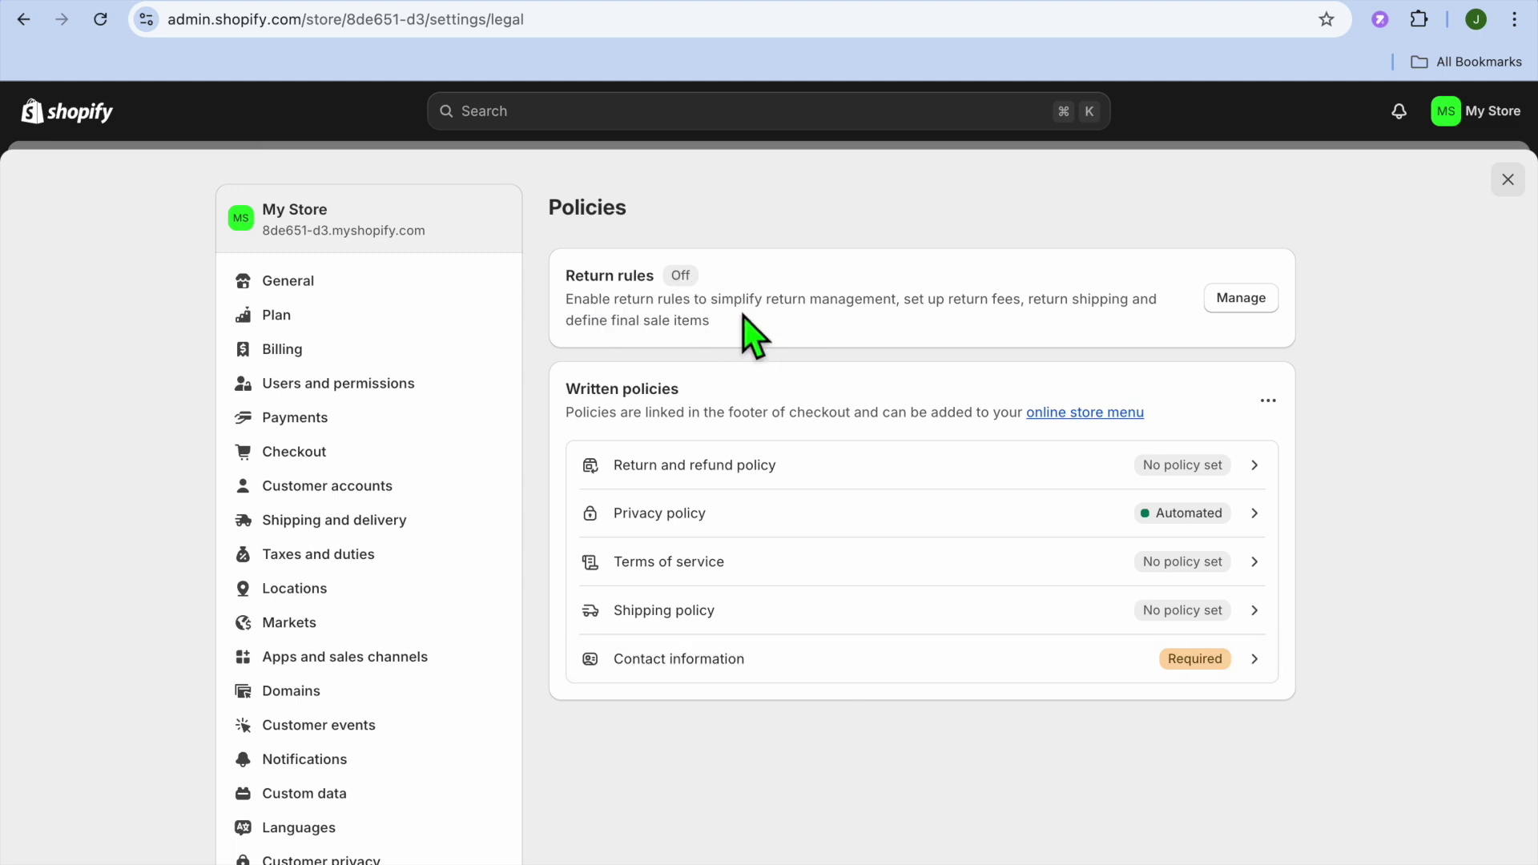
pyautogui.click(1249, 301)
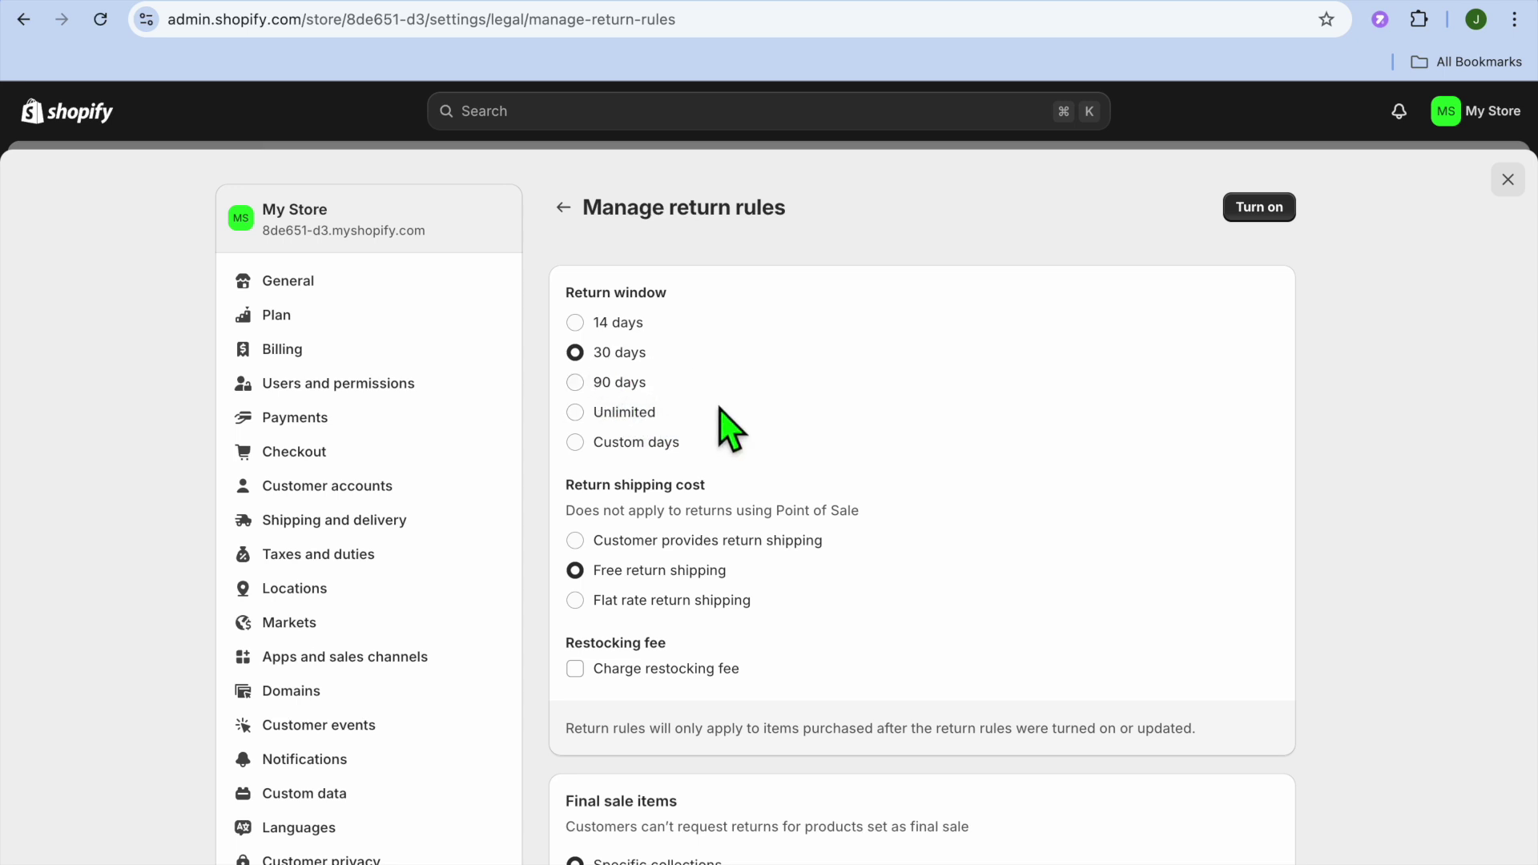
# Keep the 30-day, free-shipping return rules with no final sale products or collections, and turn them on
pyautogui.scroll(-2, 752, 440)
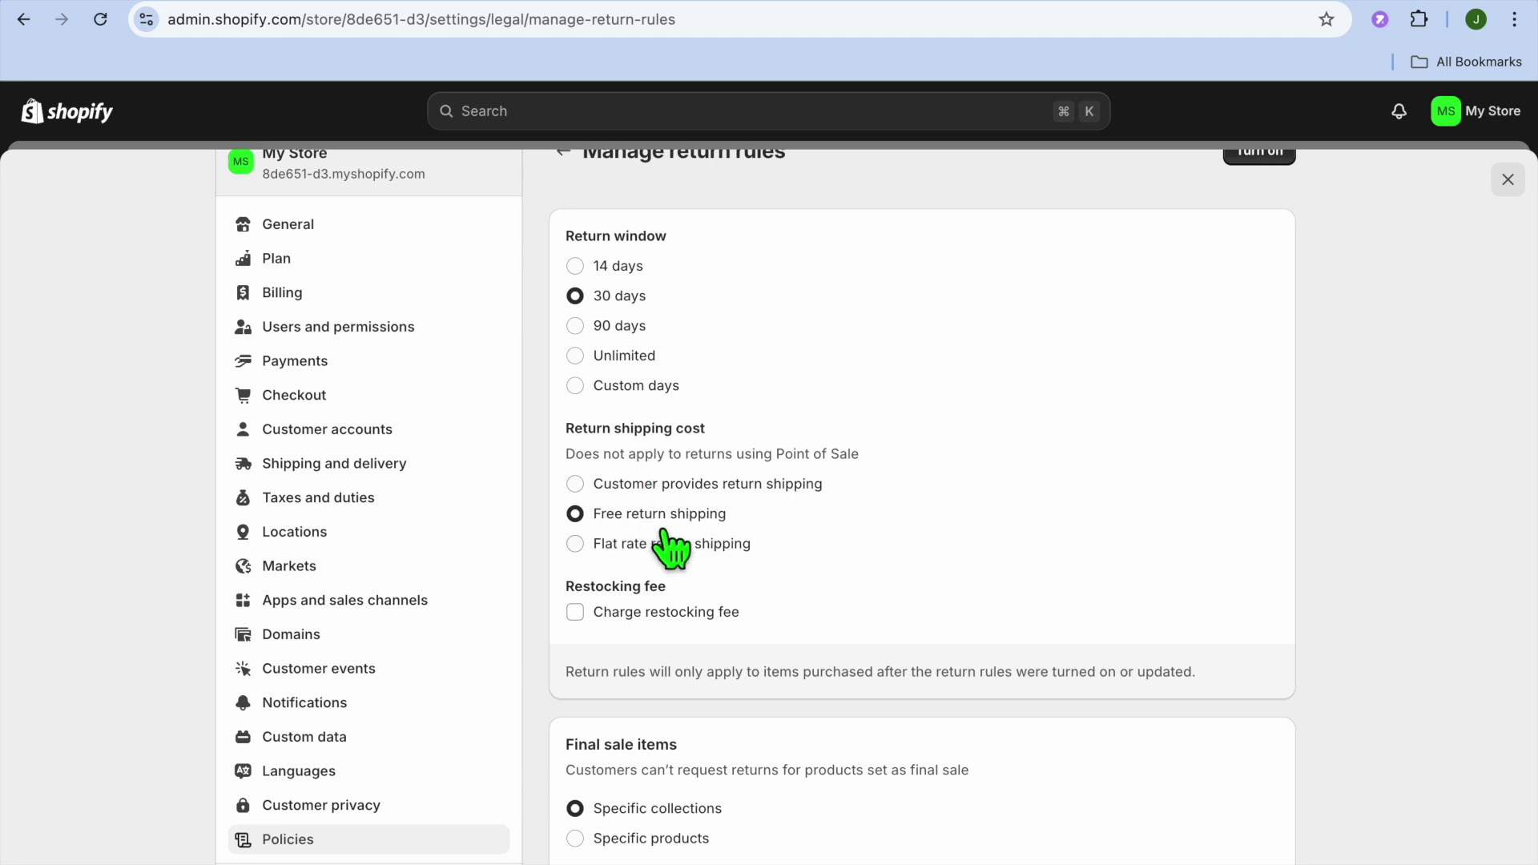
pyautogui.scroll(-2, 671, 548)
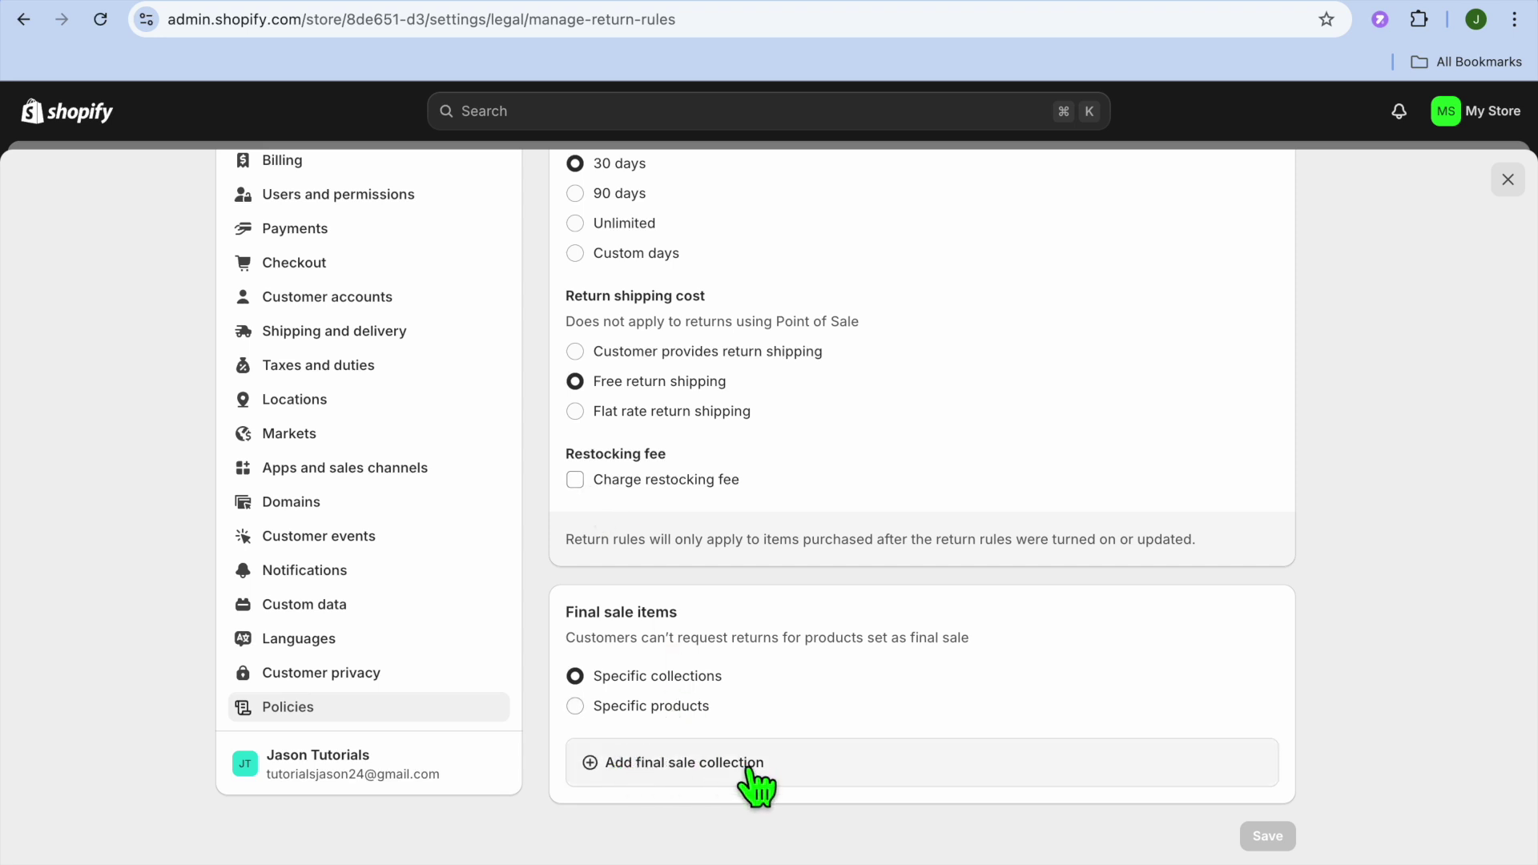
pyautogui.click(576, 708)
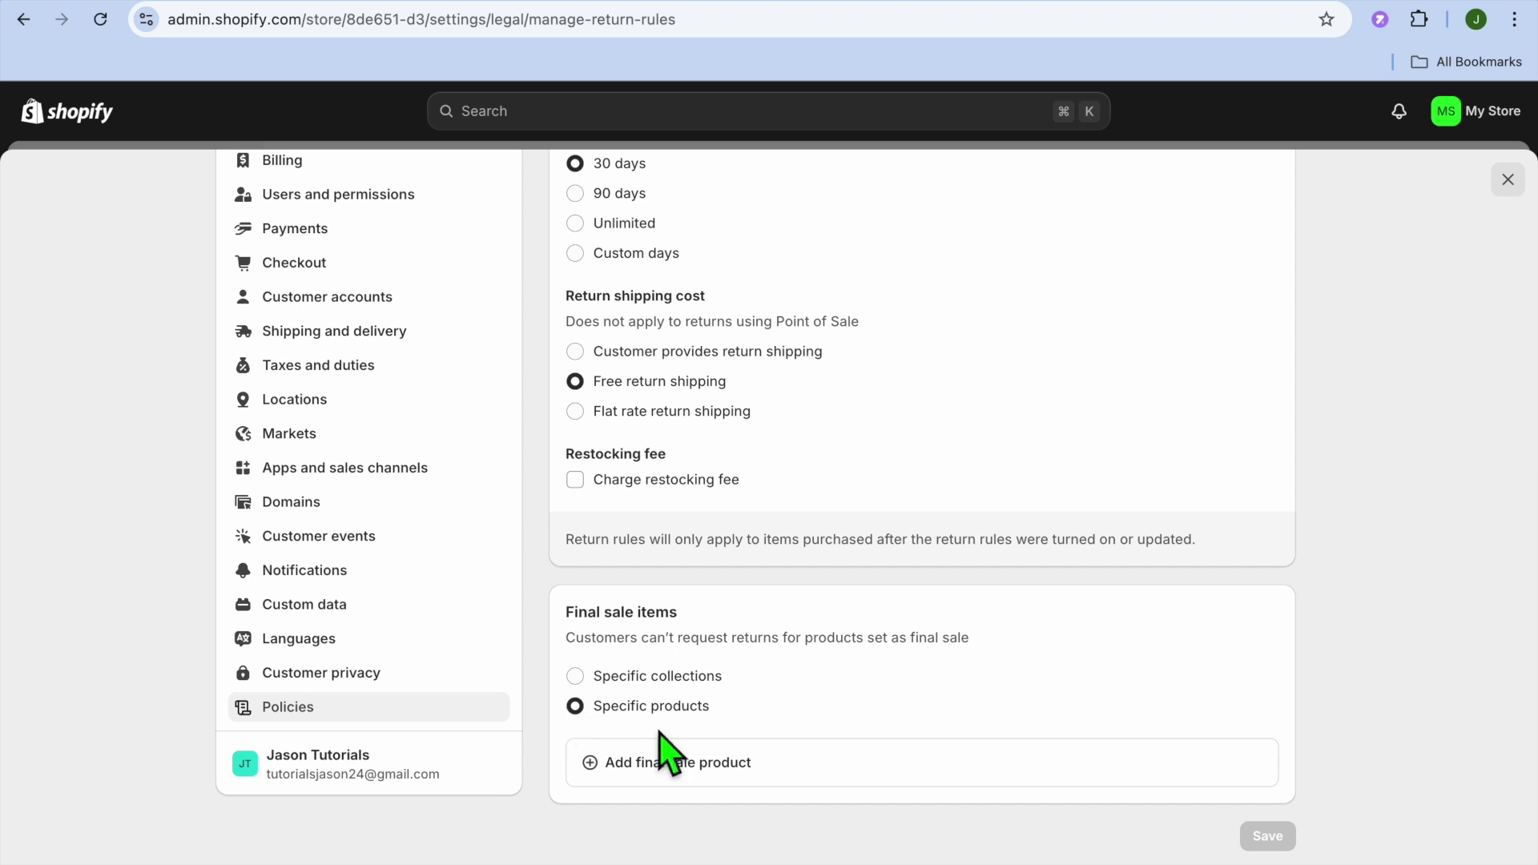
pyautogui.click(705, 769)
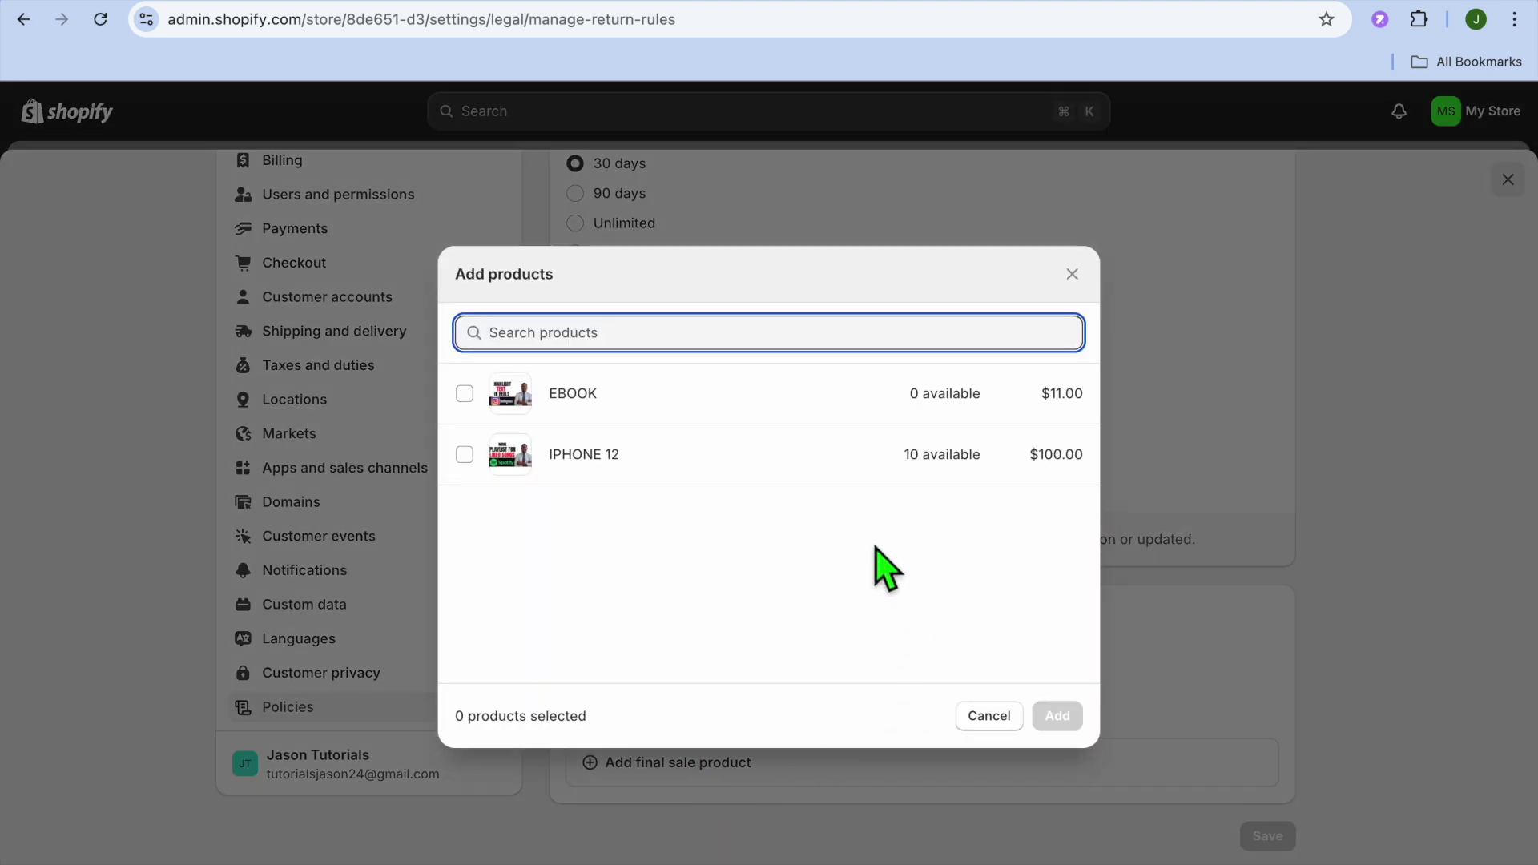
pyautogui.click(992, 715)
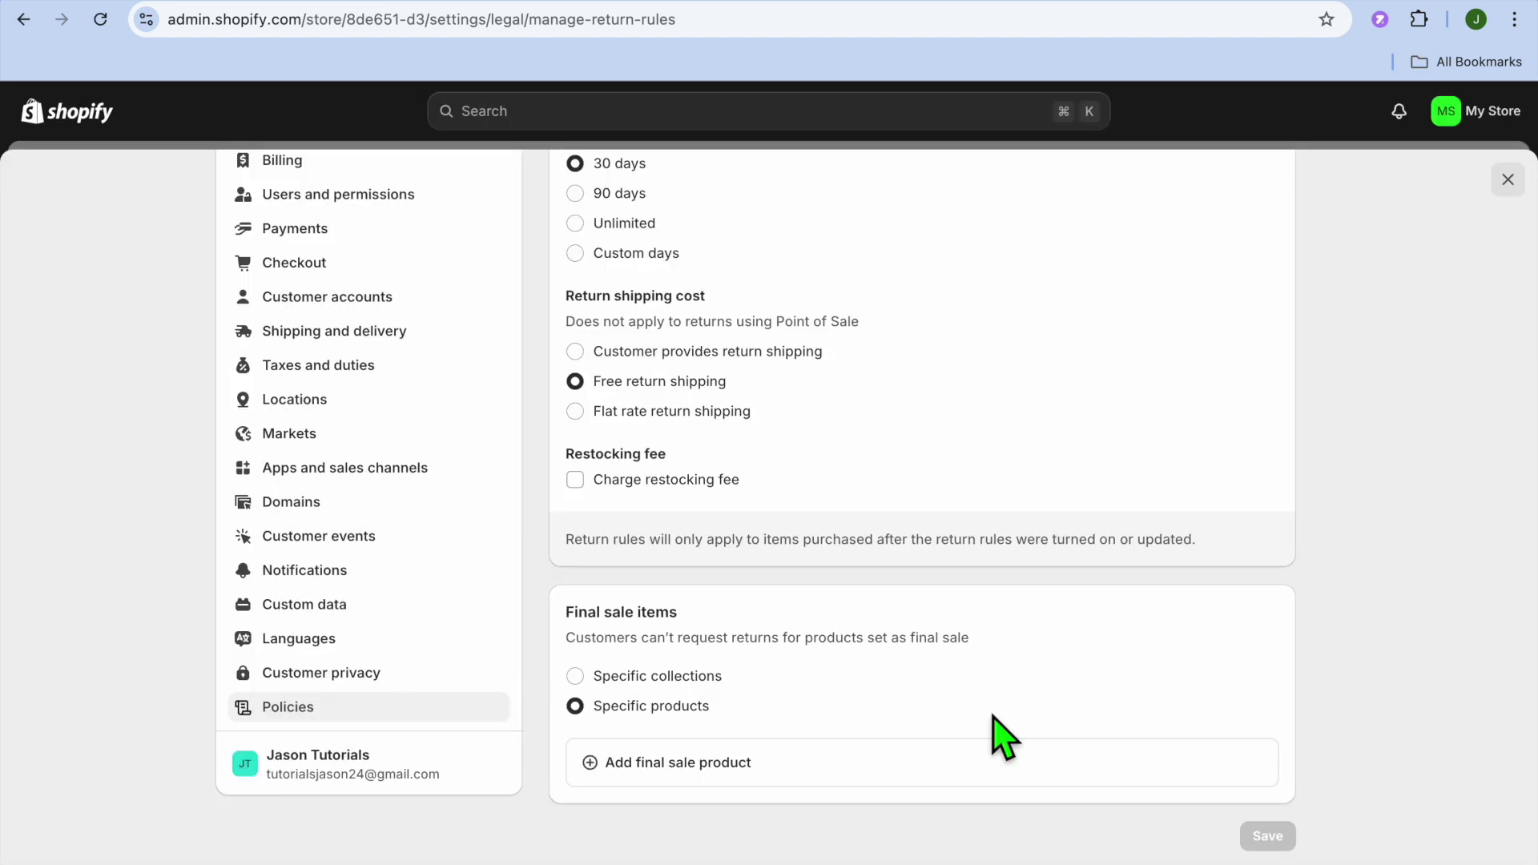
pyautogui.click(576, 677)
pyautogui.click(683, 769)
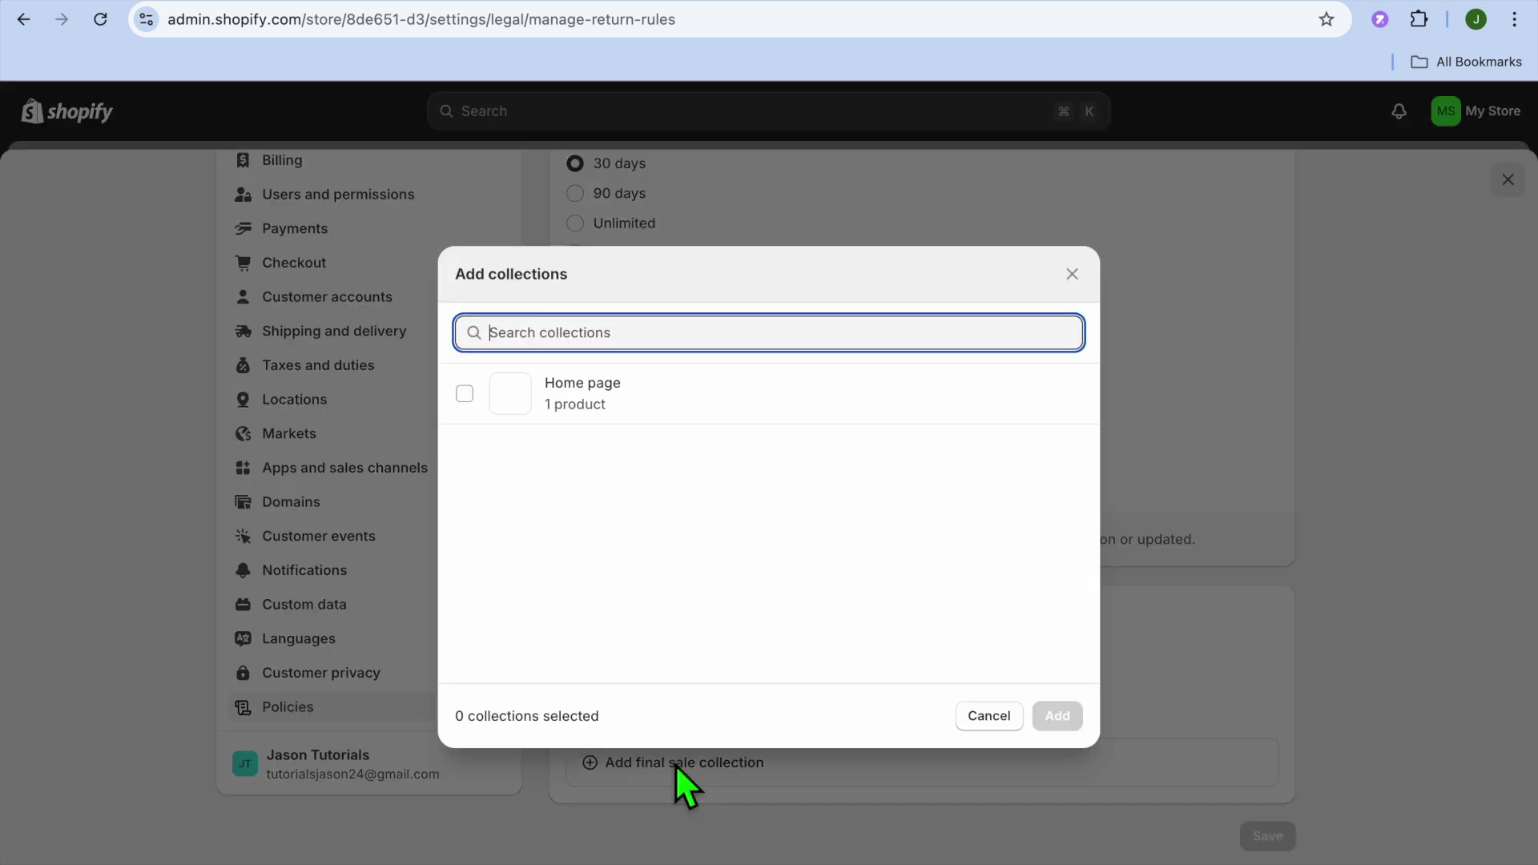
pyautogui.click(976, 721)
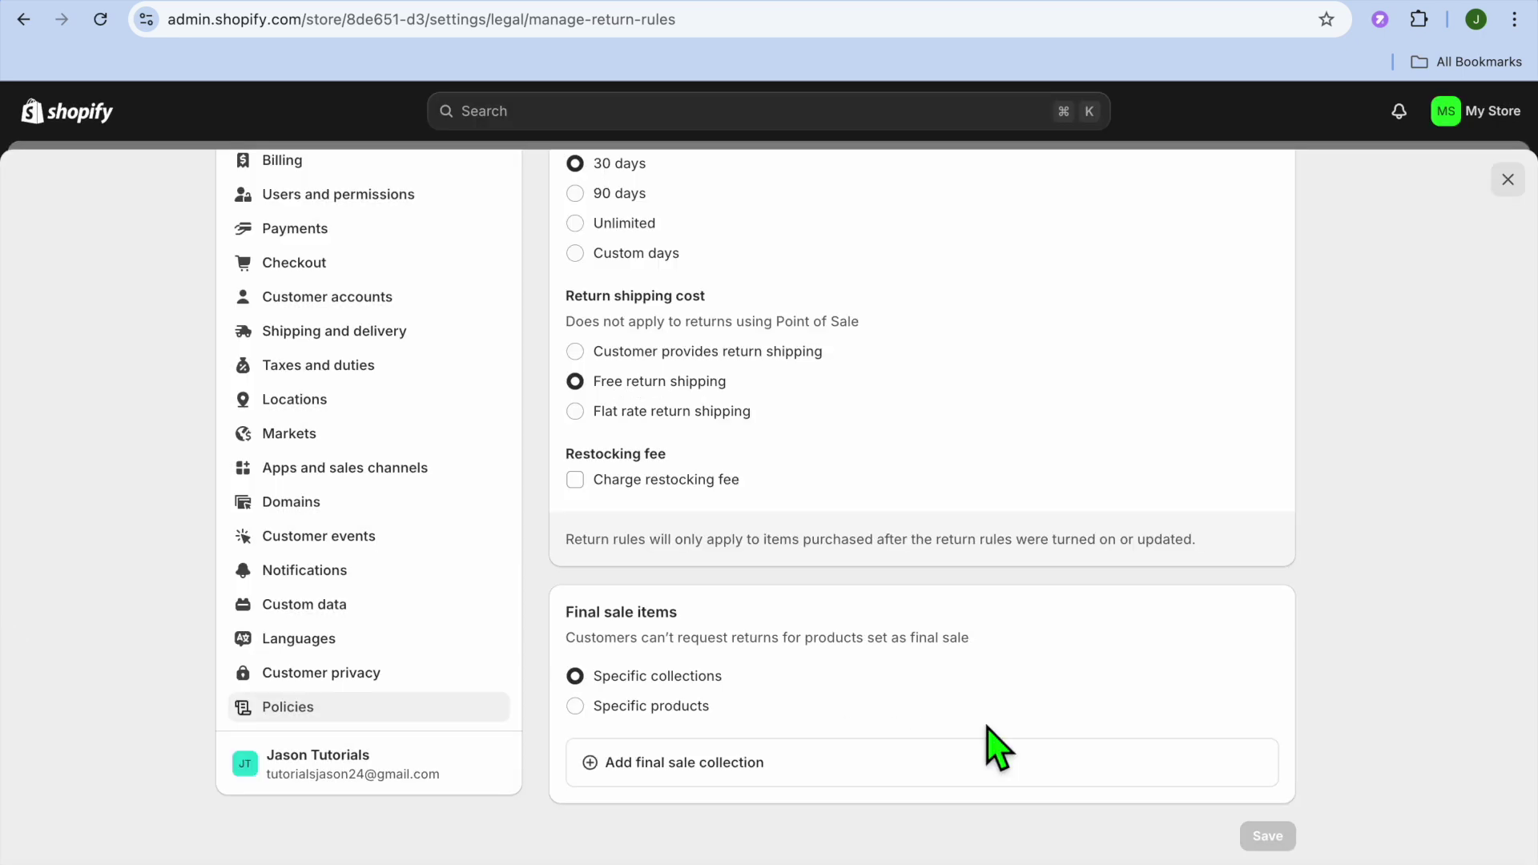
pyautogui.click(607, 717)
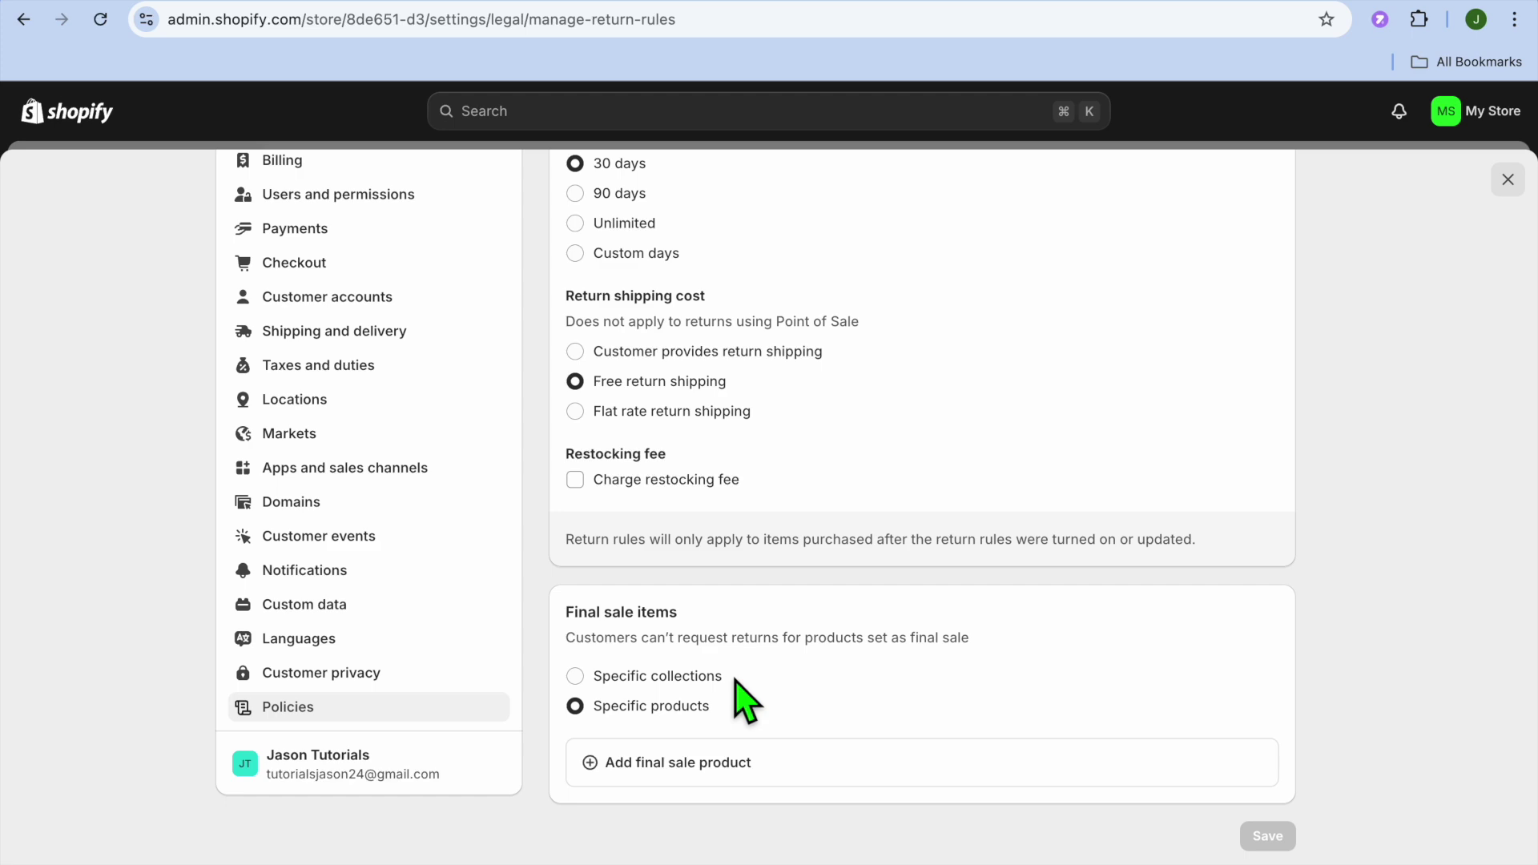
pyautogui.scroll(3, 745, 700)
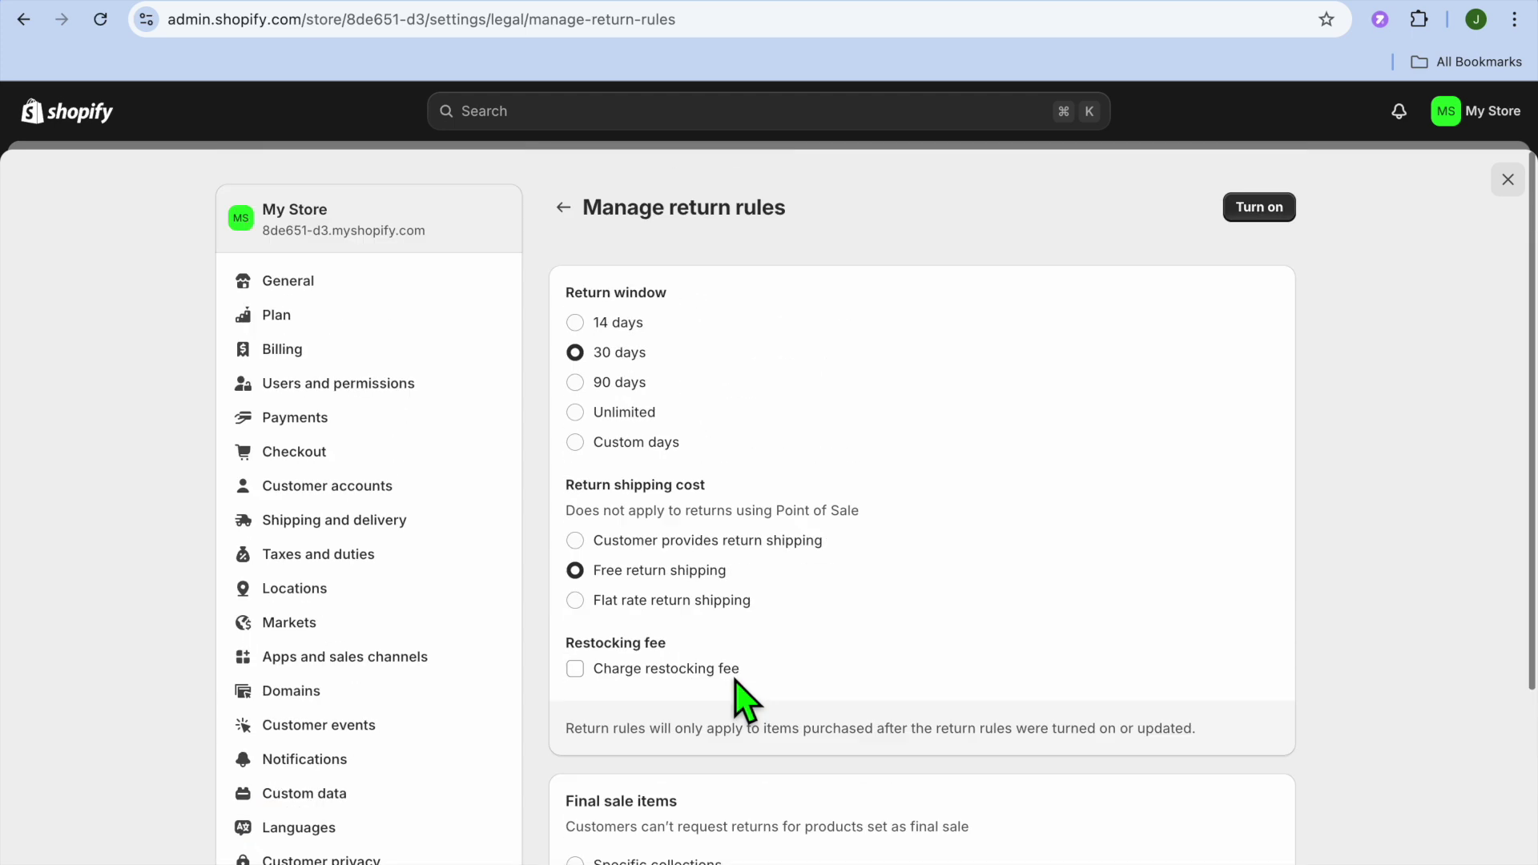
pyautogui.click(1257, 210)
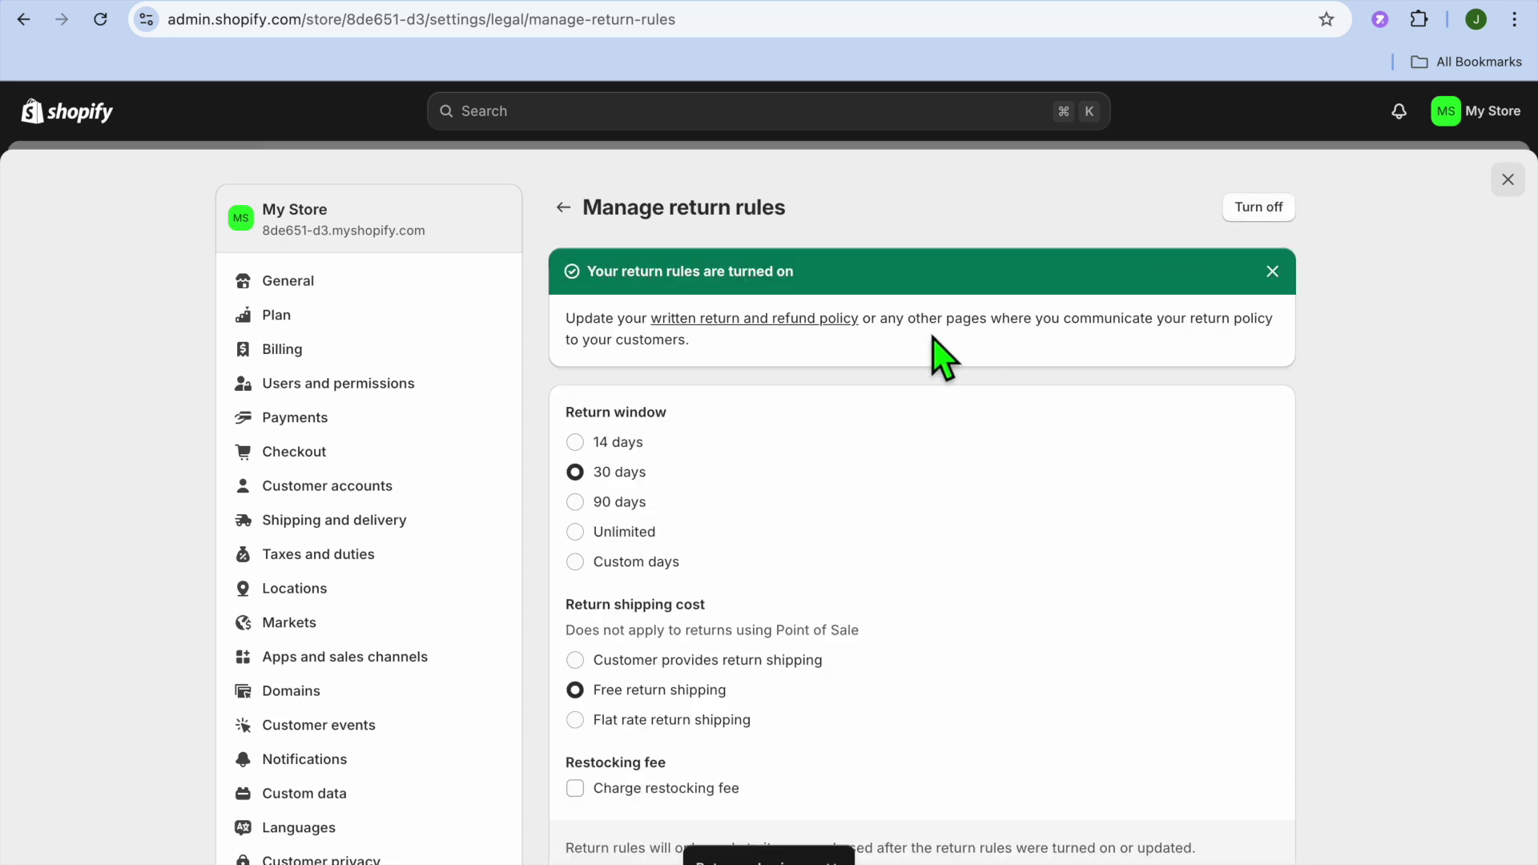
# Return to Policies and open the Return and refund policy under Written policies
pyautogui.click(565, 209)
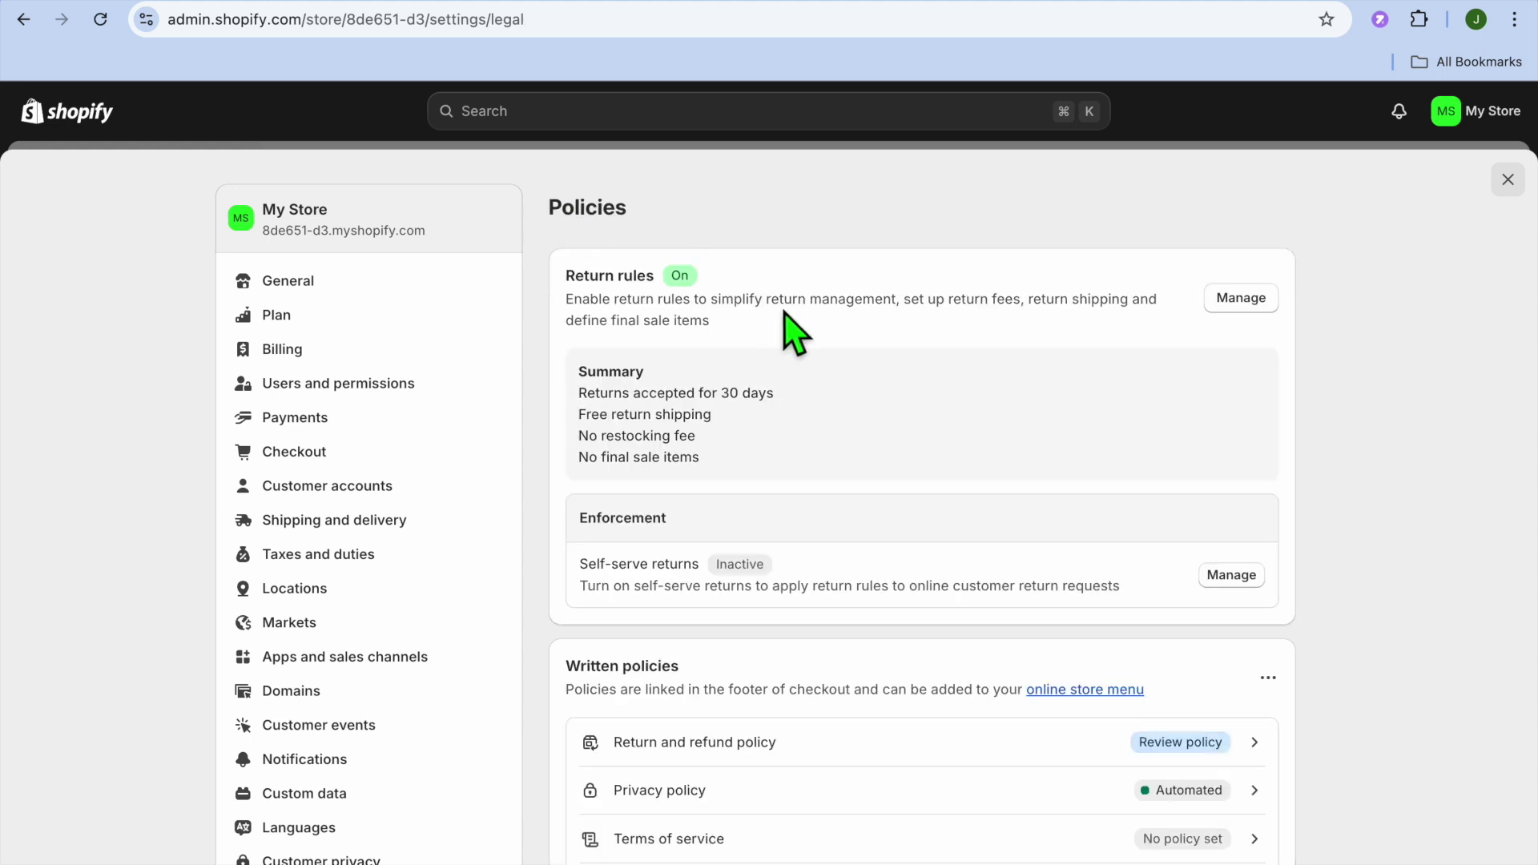
pyautogui.scroll(-3, 793, 333)
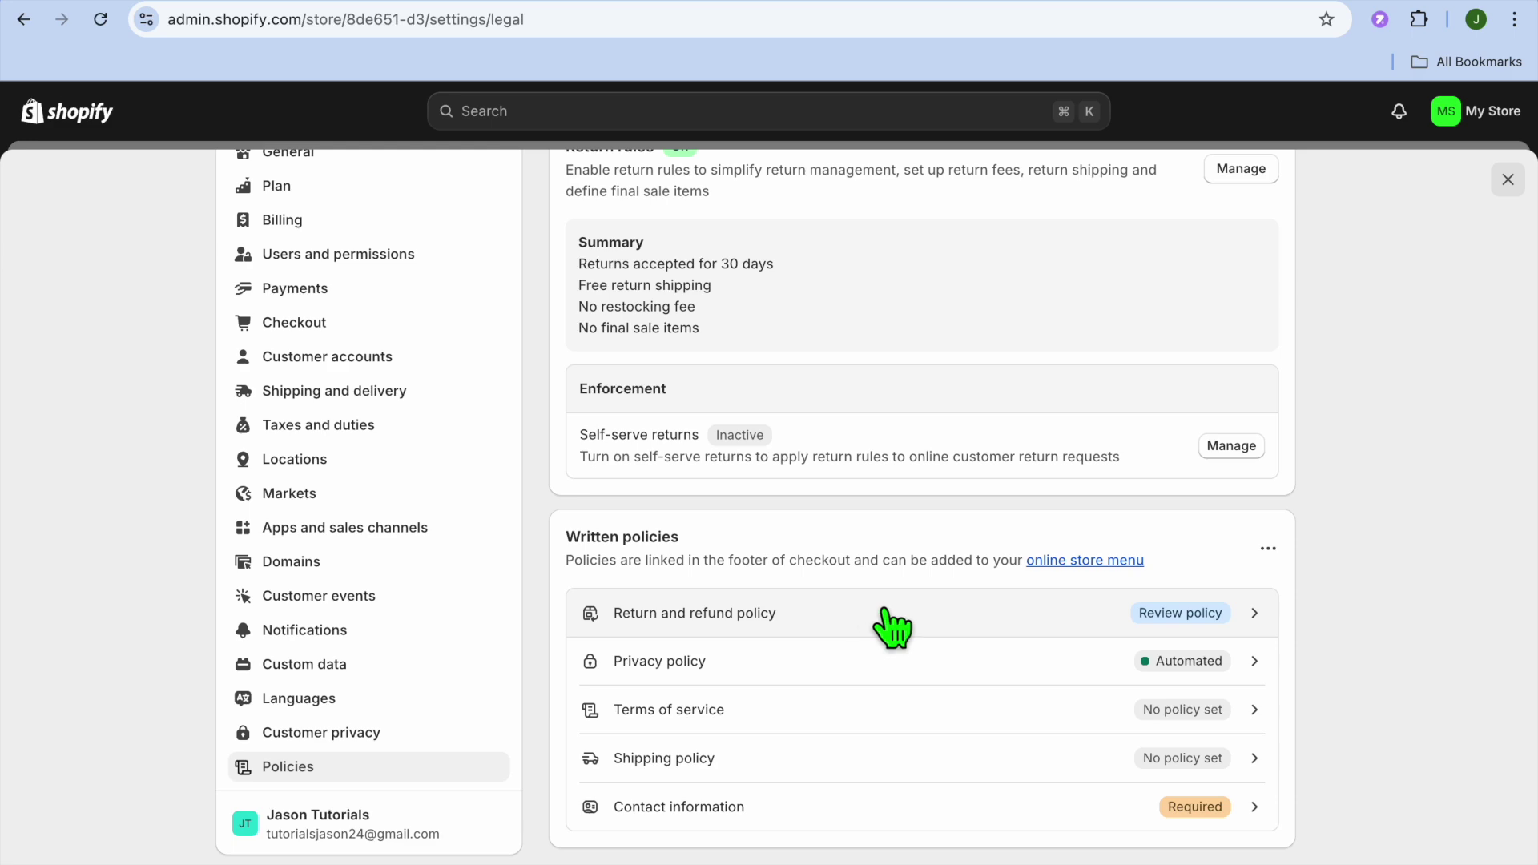
pyautogui.click(1166, 618)
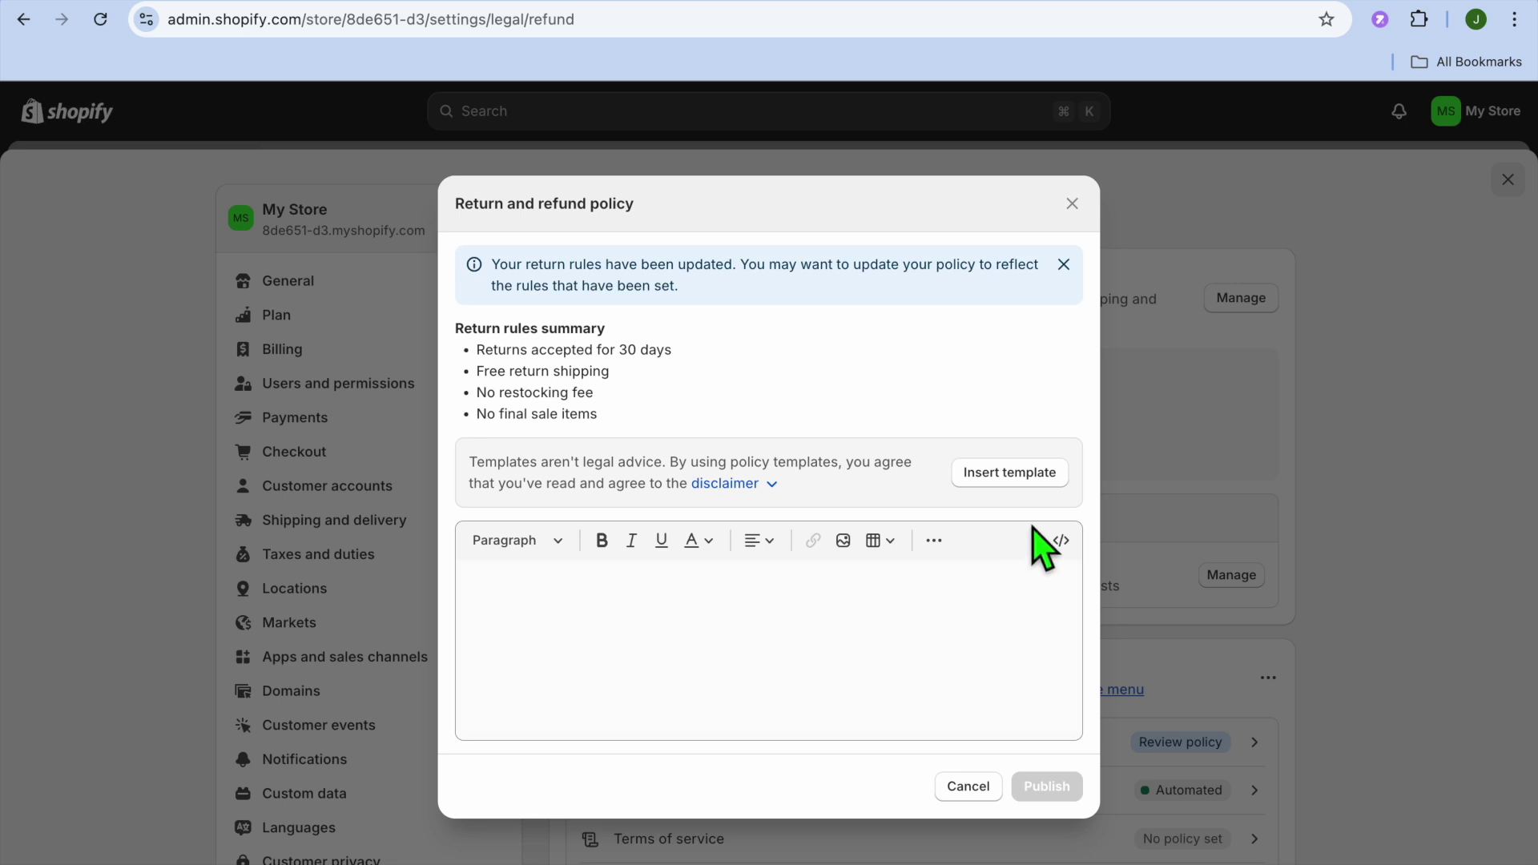
# Fill the Return and refund policy from the standard template, review it, and publish it
pyautogui.click(1011, 477)
pyautogui.scroll(-1, 1010, 474)
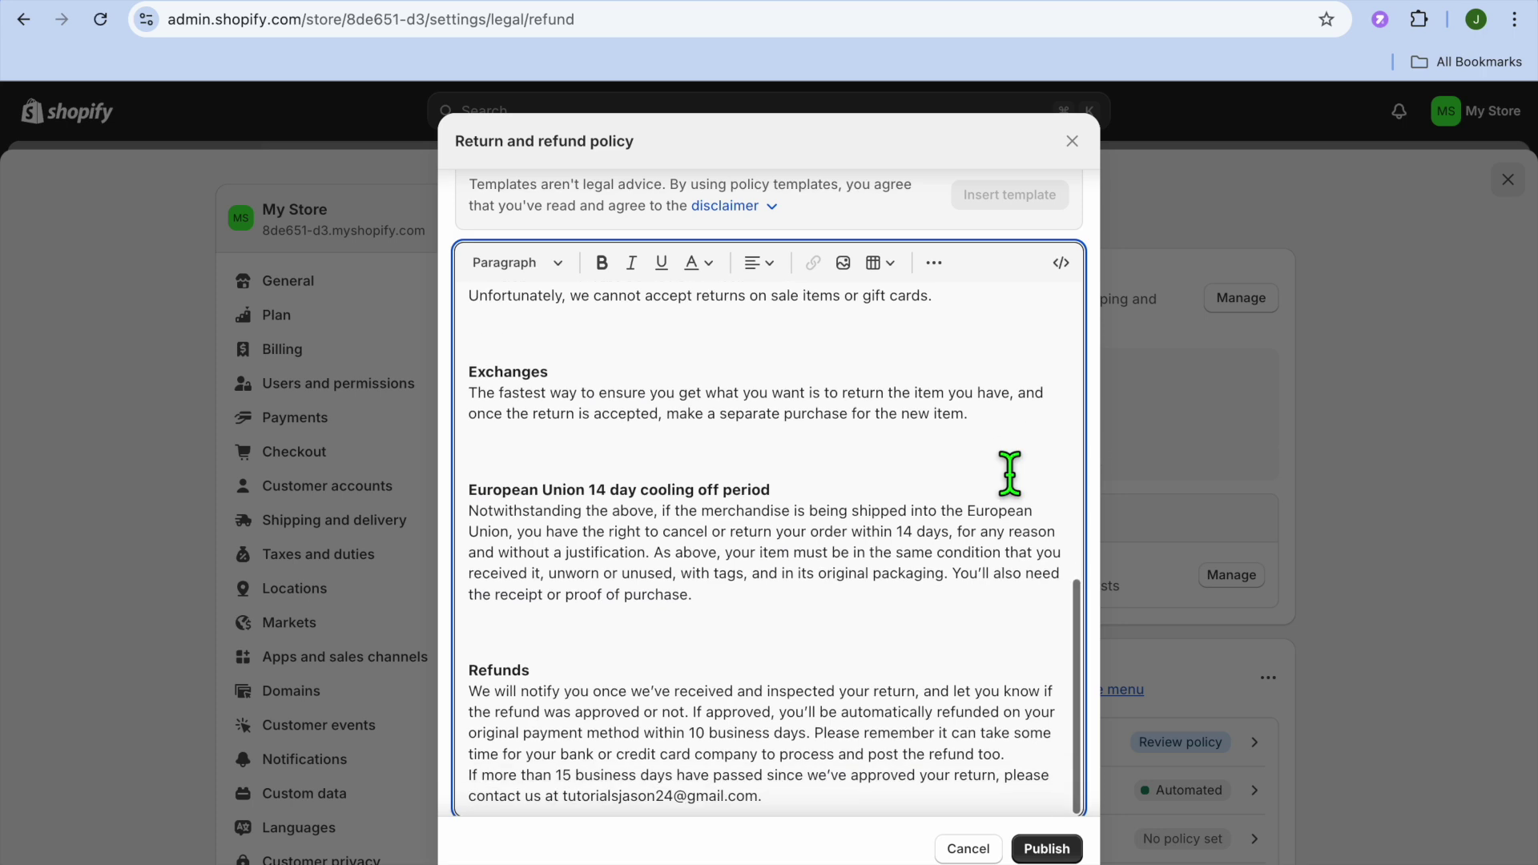
pyautogui.scroll(10, 1007, 472)
pyautogui.click(957, 462)
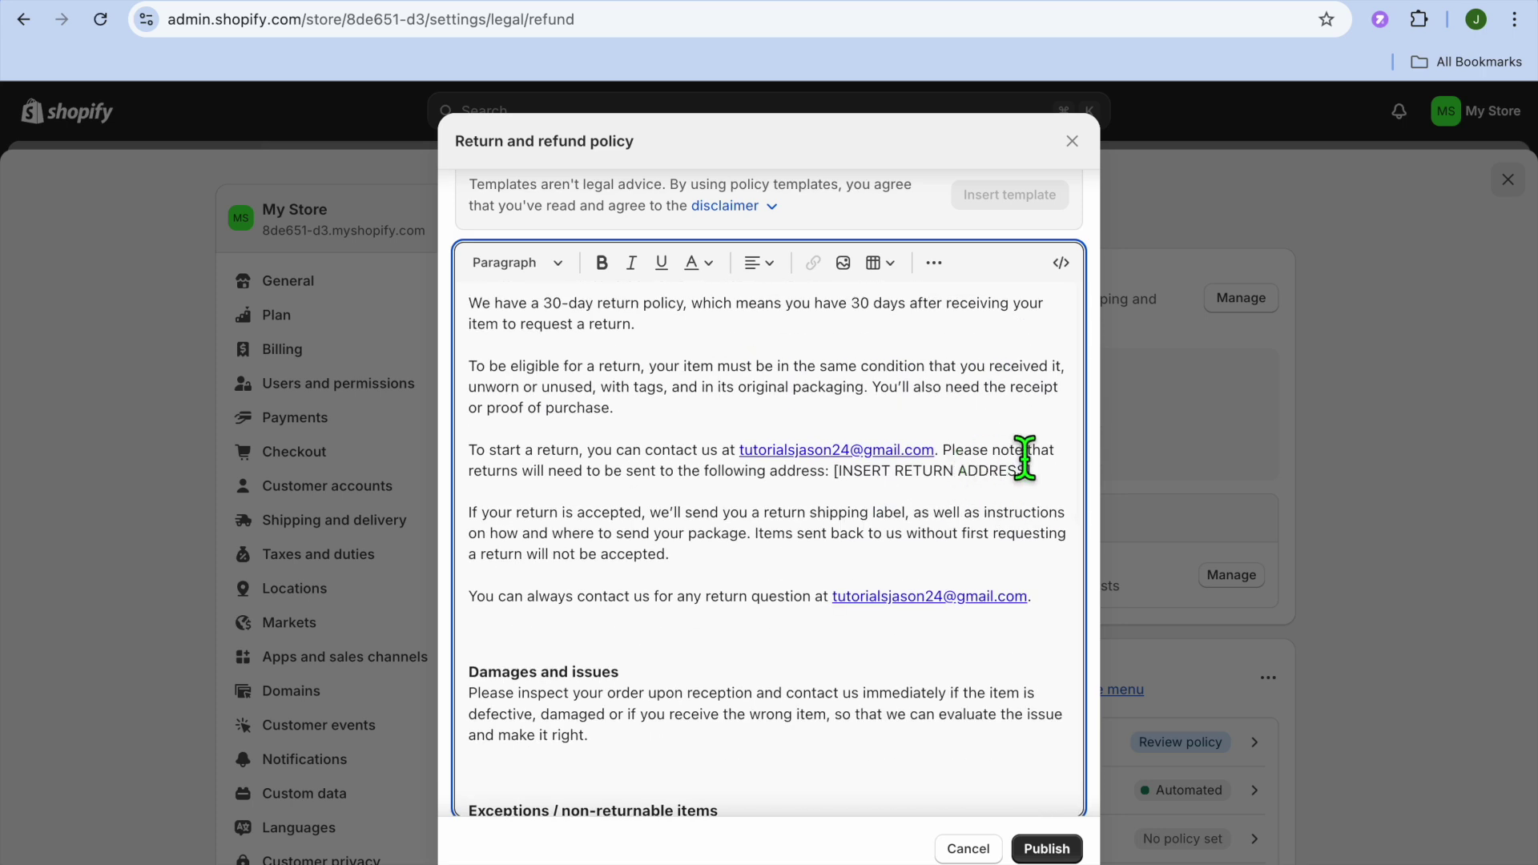
pyautogui.scroll(-5, 1033, 468)
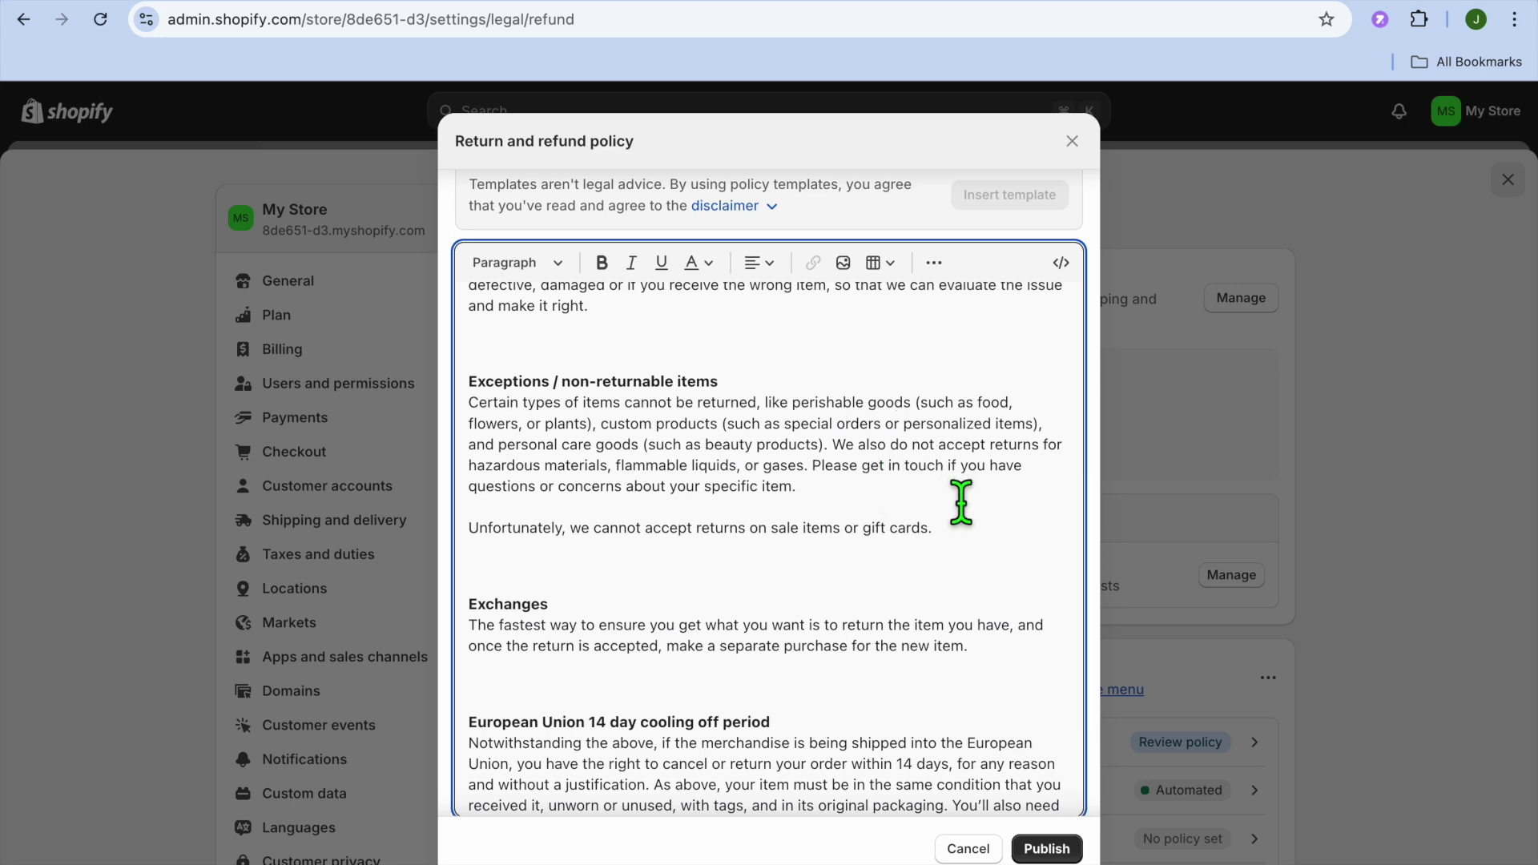
pyautogui.scroll(-3, 943, 508)
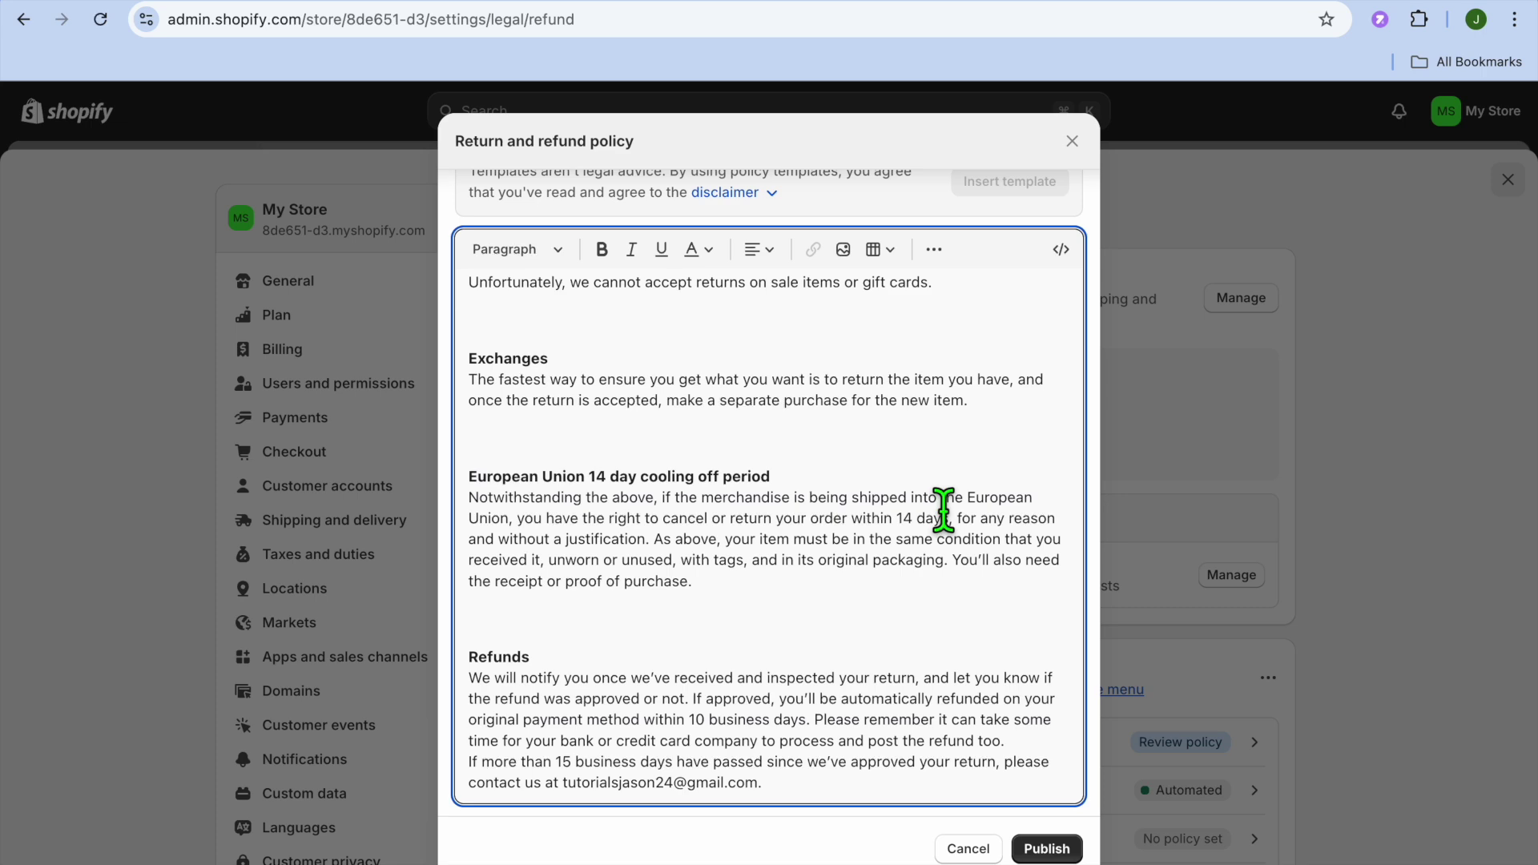
pyautogui.scroll(5, 943, 508)
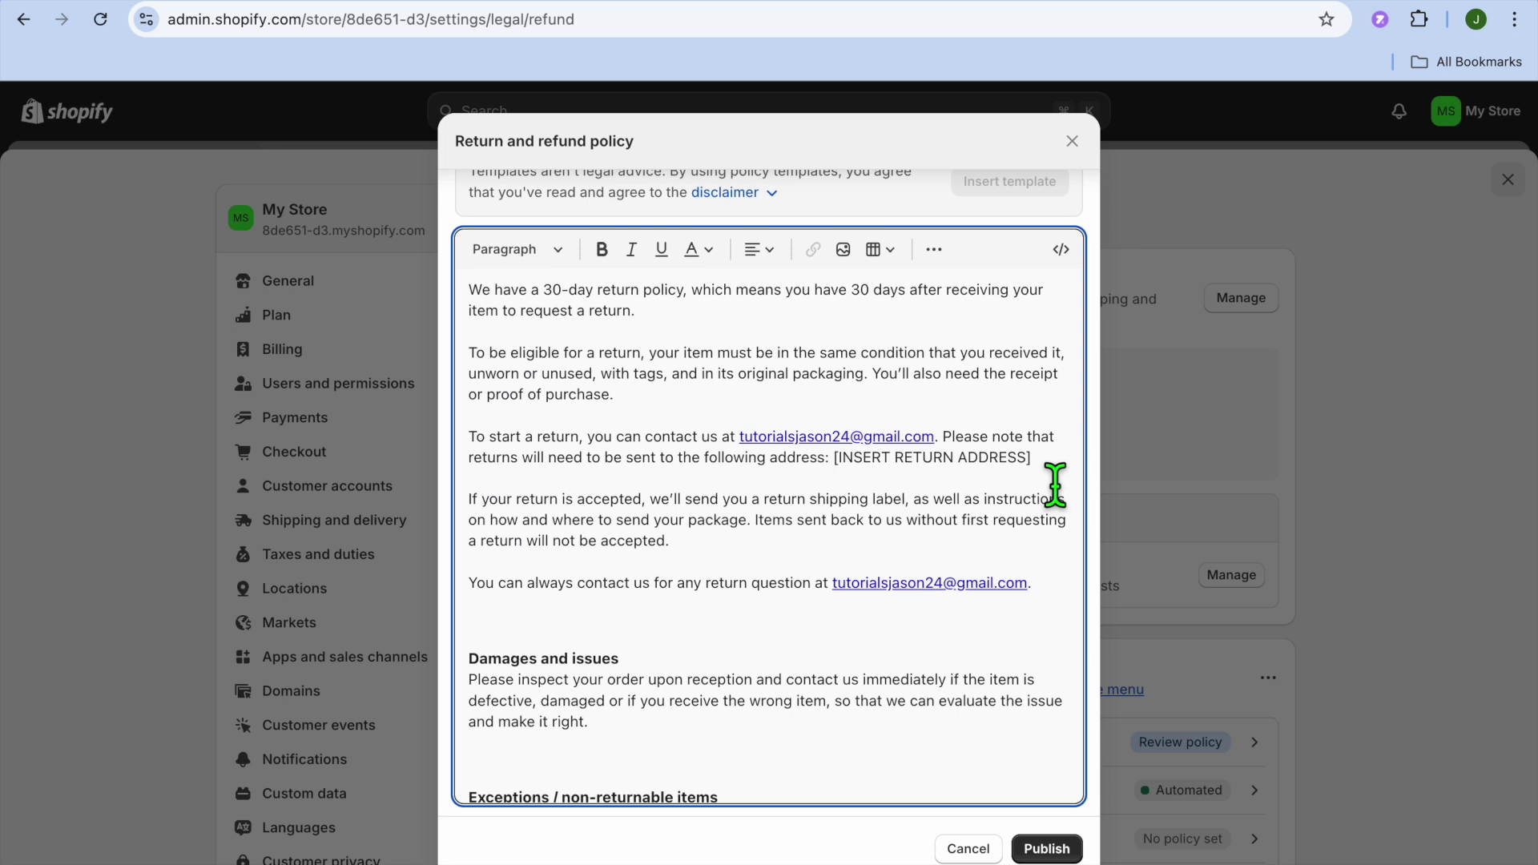
pyautogui.click(1041, 471)
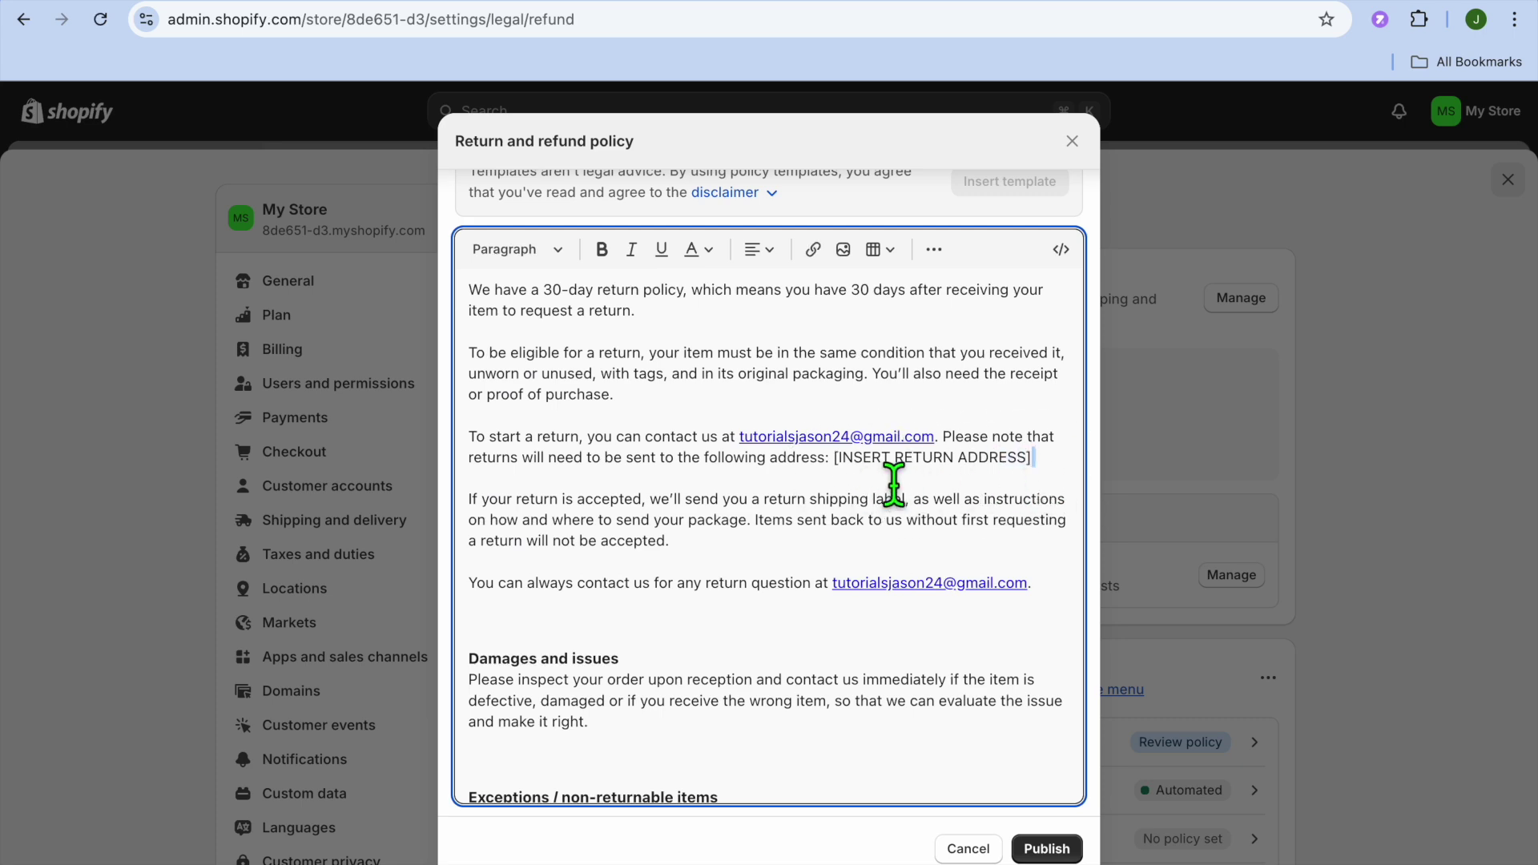
pyautogui.scroll(-10, 893, 485)
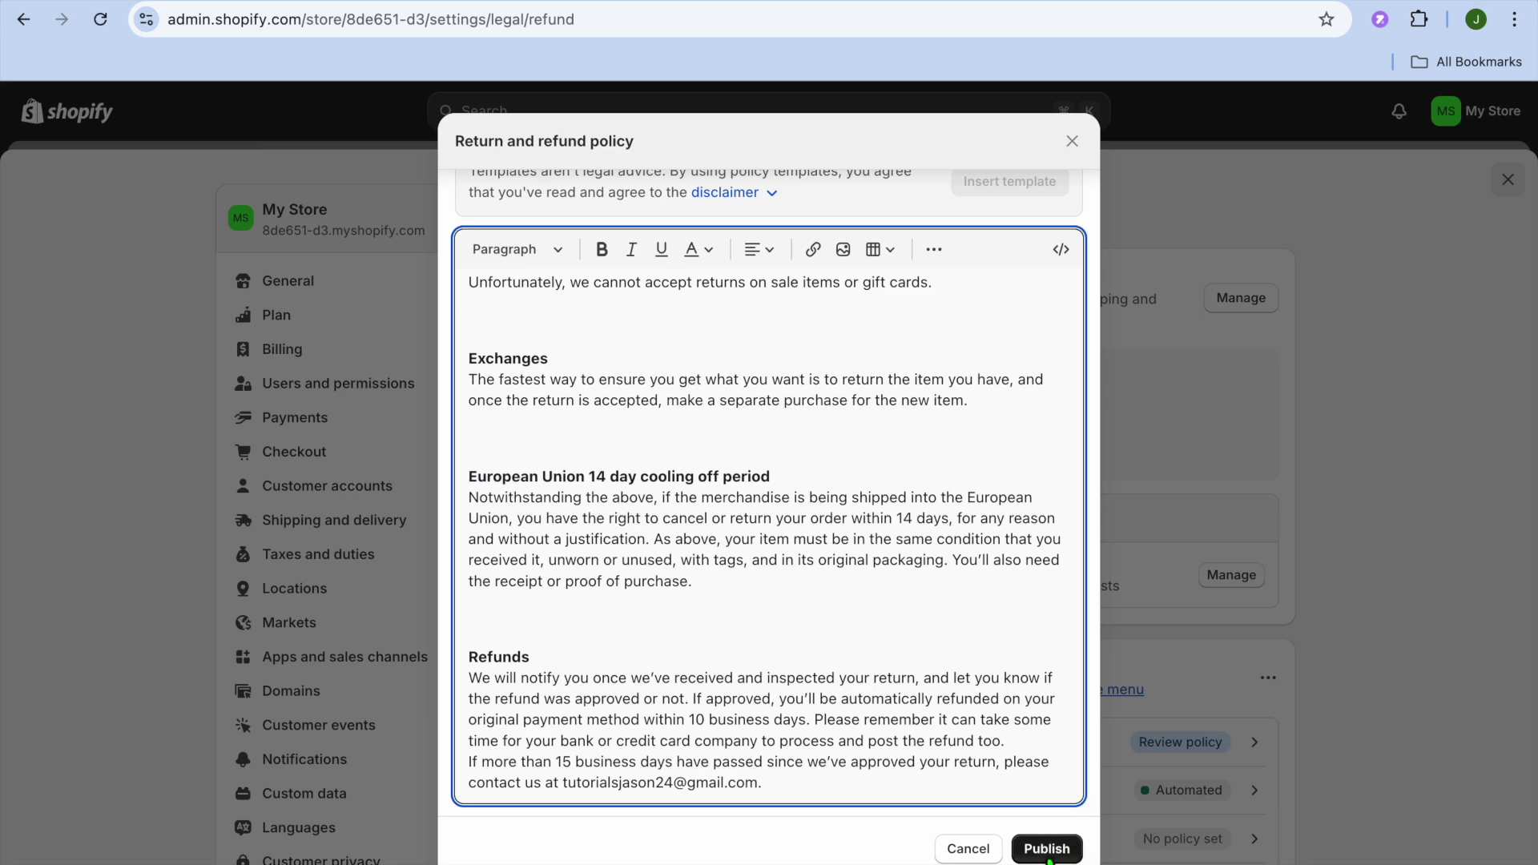
pyautogui.click(1049, 849)
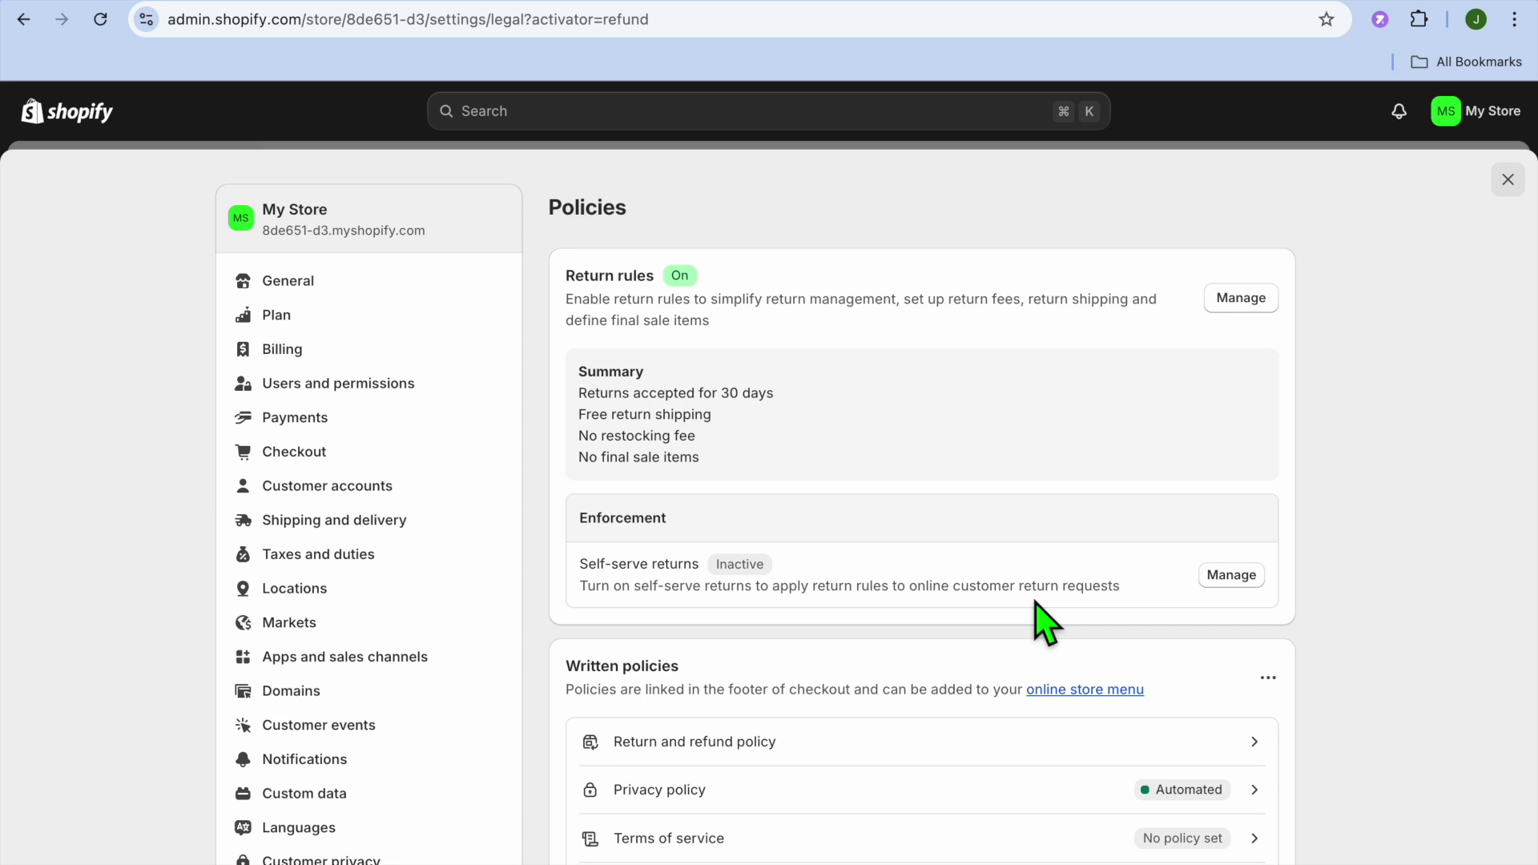
# Look over the self-serve returns Customer accounts settings, then close Settings
pyautogui.click(1231, 576)
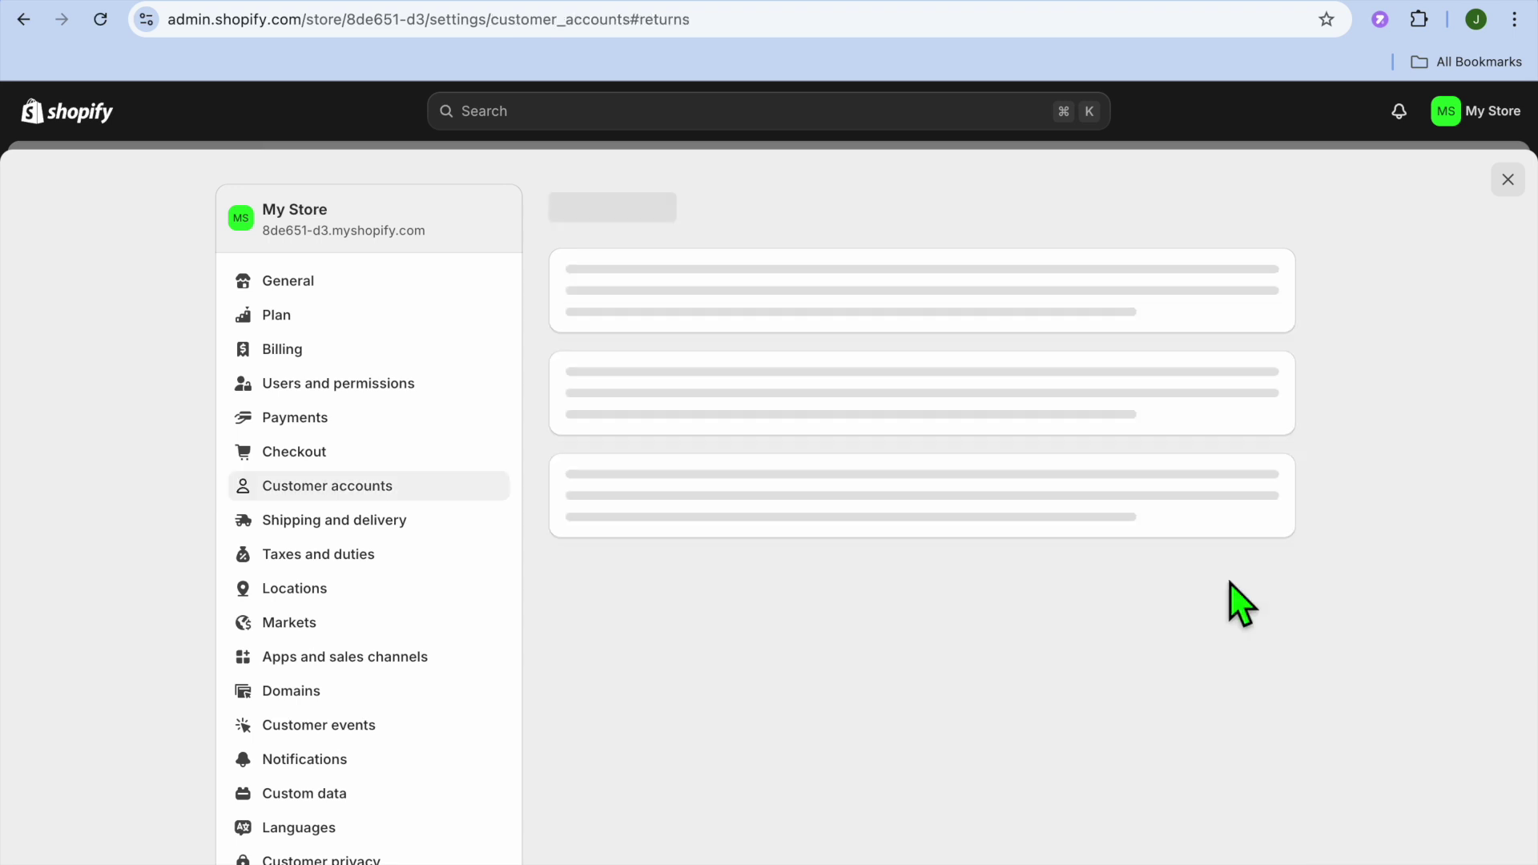
pyautogui.scroll(2, 1003, 520)
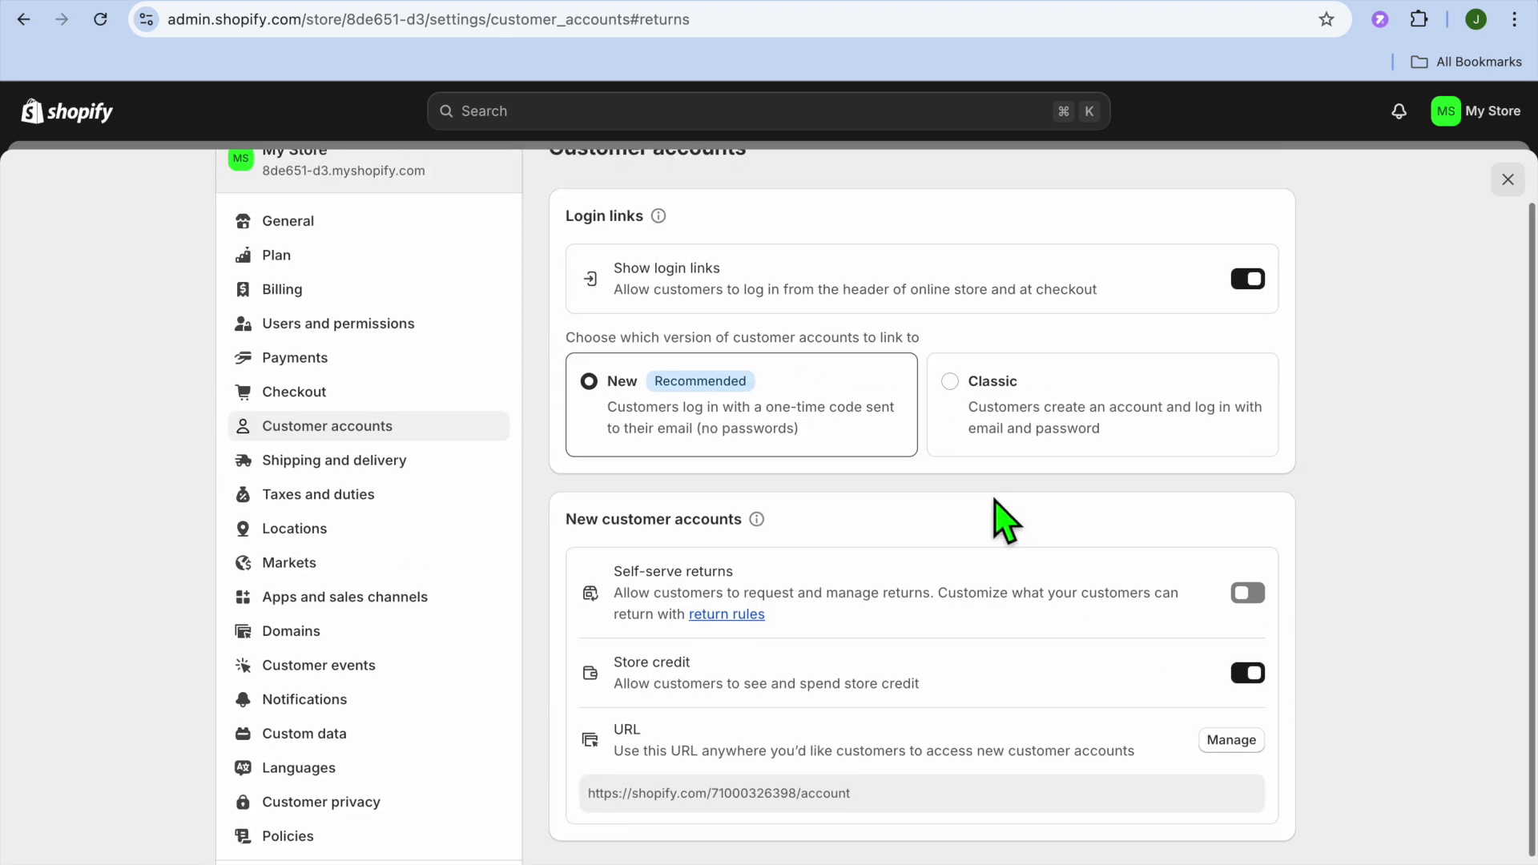
pyautogui.scroll(1, 1002, 521)
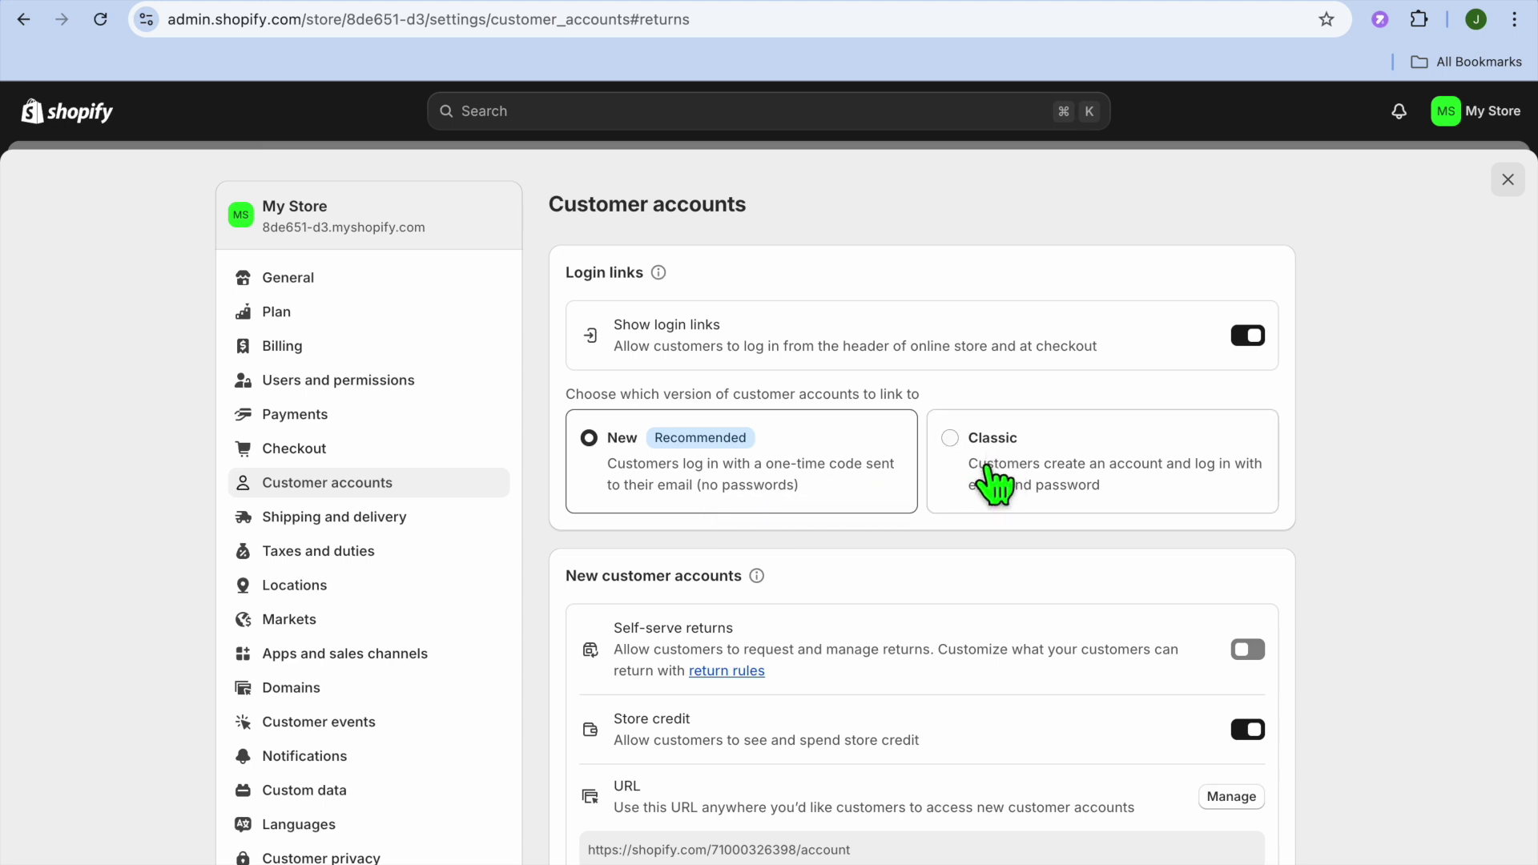
pyautogui.scroll(-3, 1015, 575)
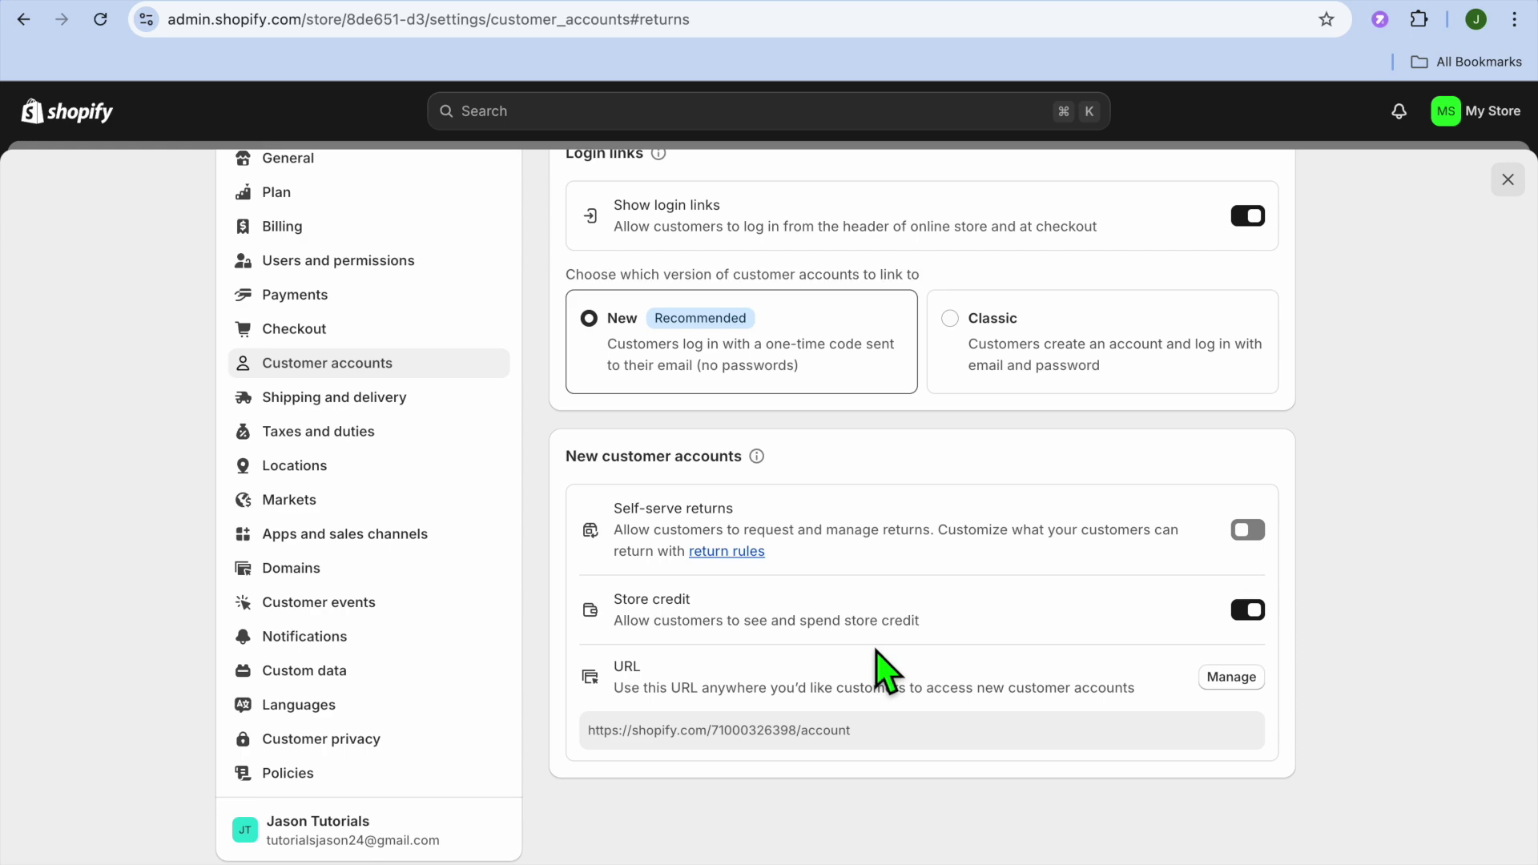
pyautogui.scroll(3, 886, 662)
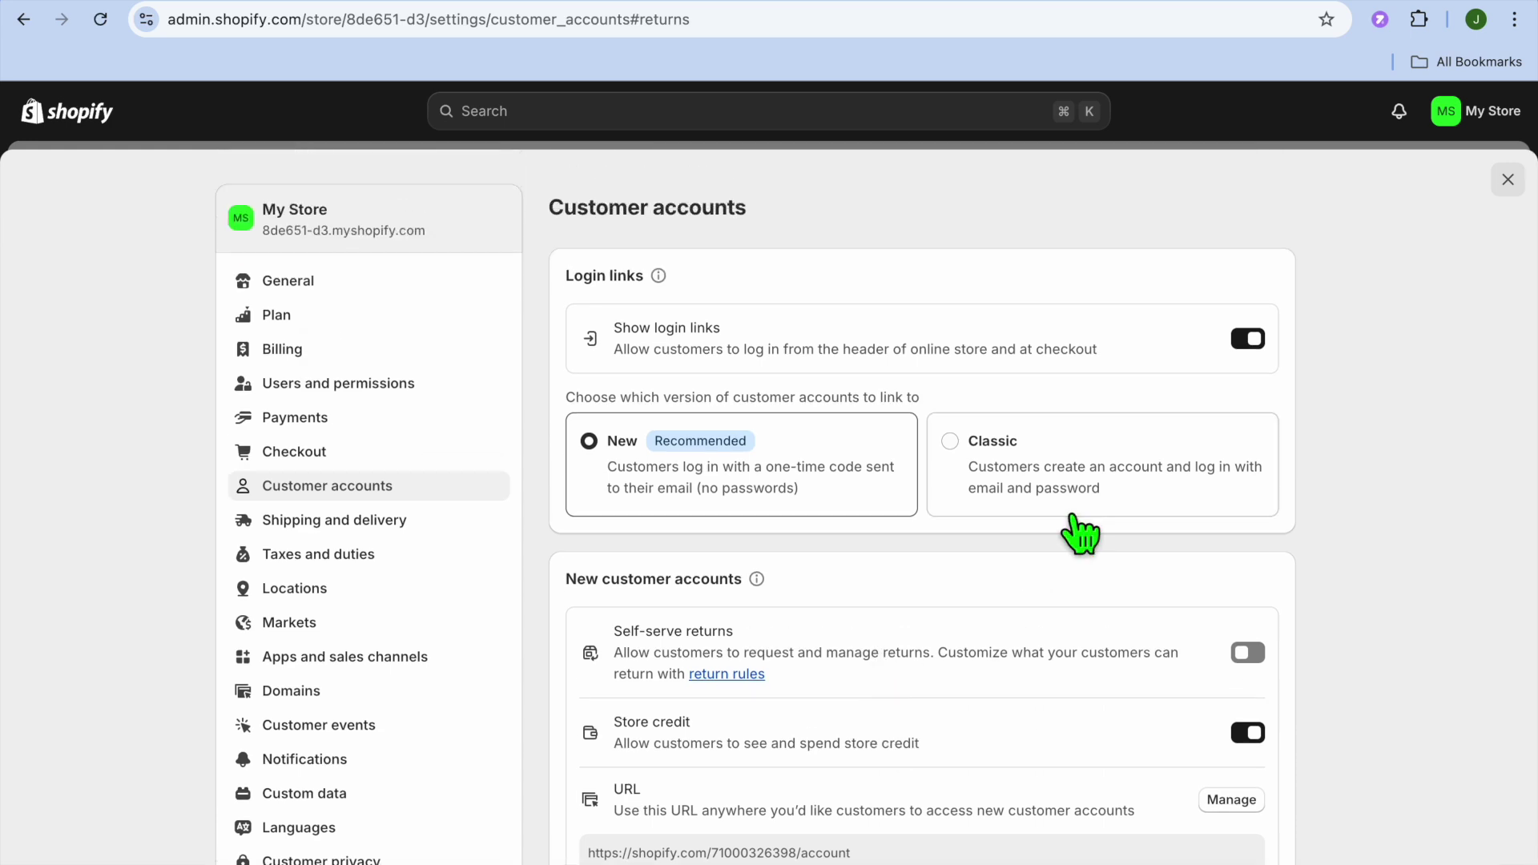
pyautogui.click(1509, 181)
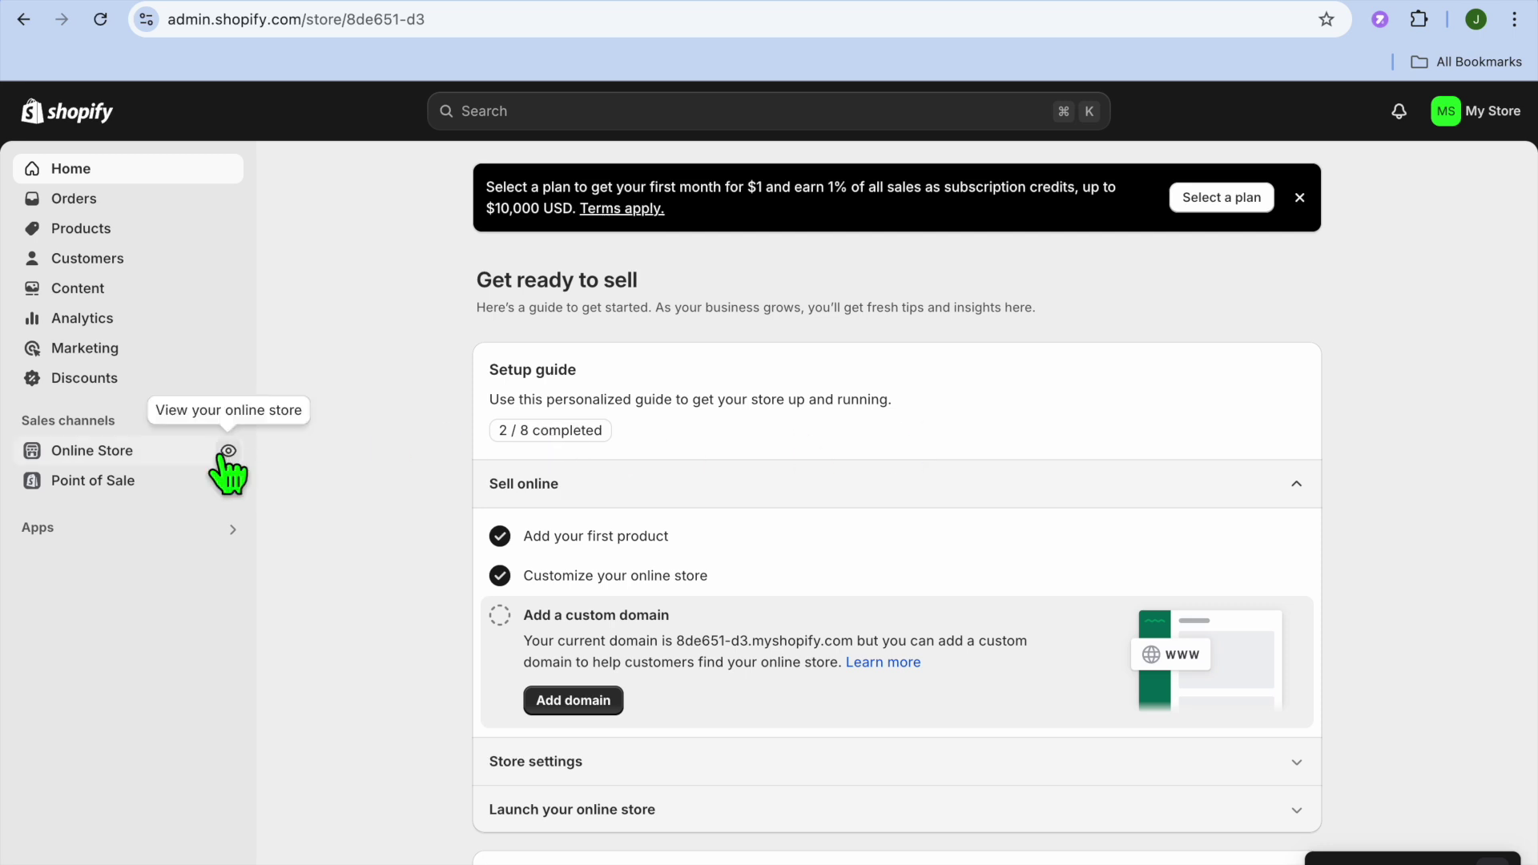
# Go to Online Store > Navigation
pyautogui.click(92, 454)
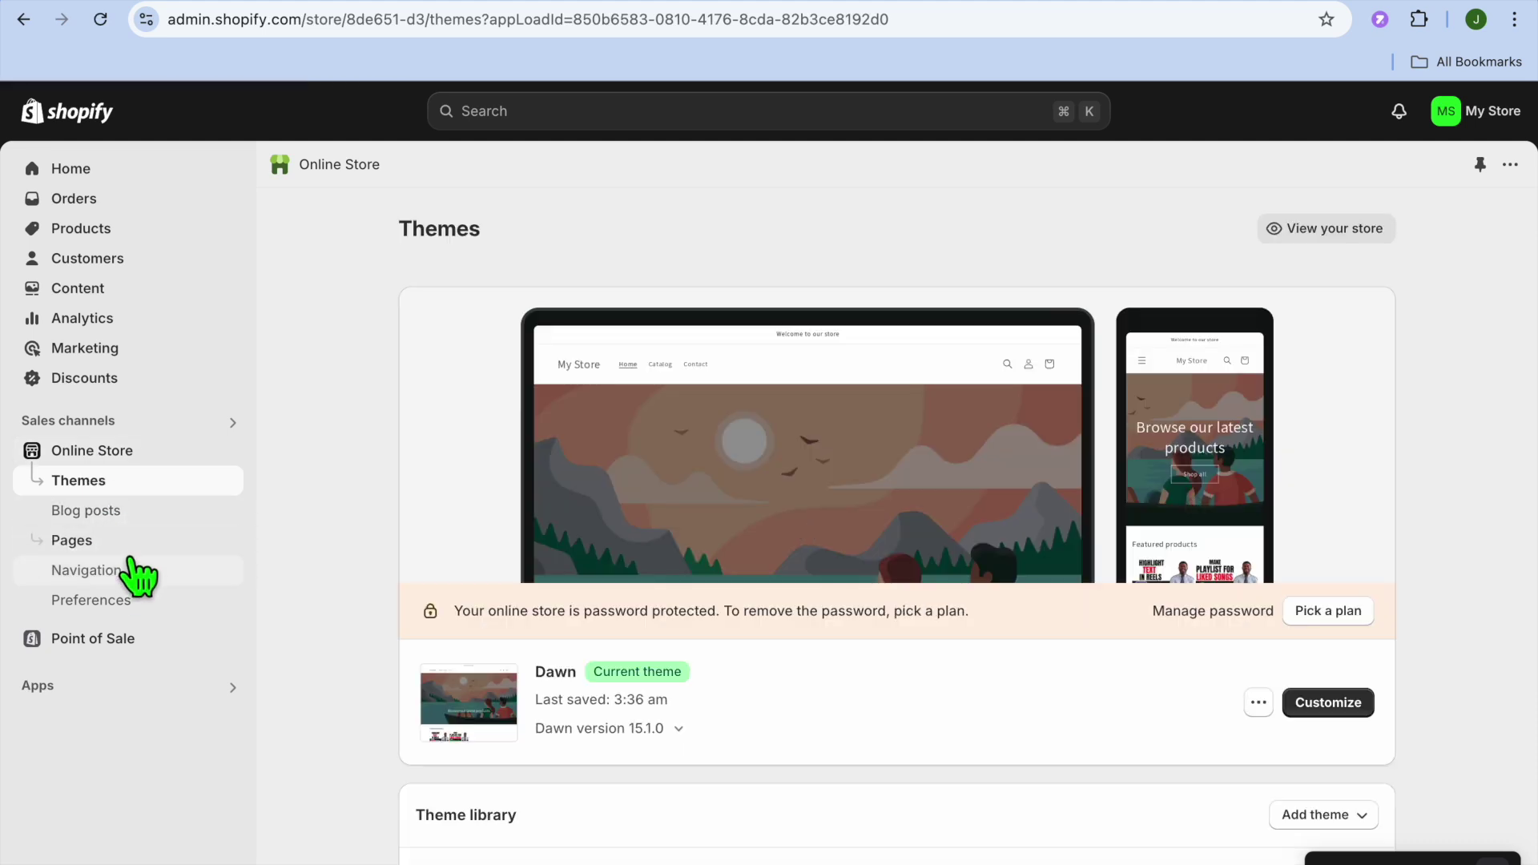
pyautogui.click(97, 571)
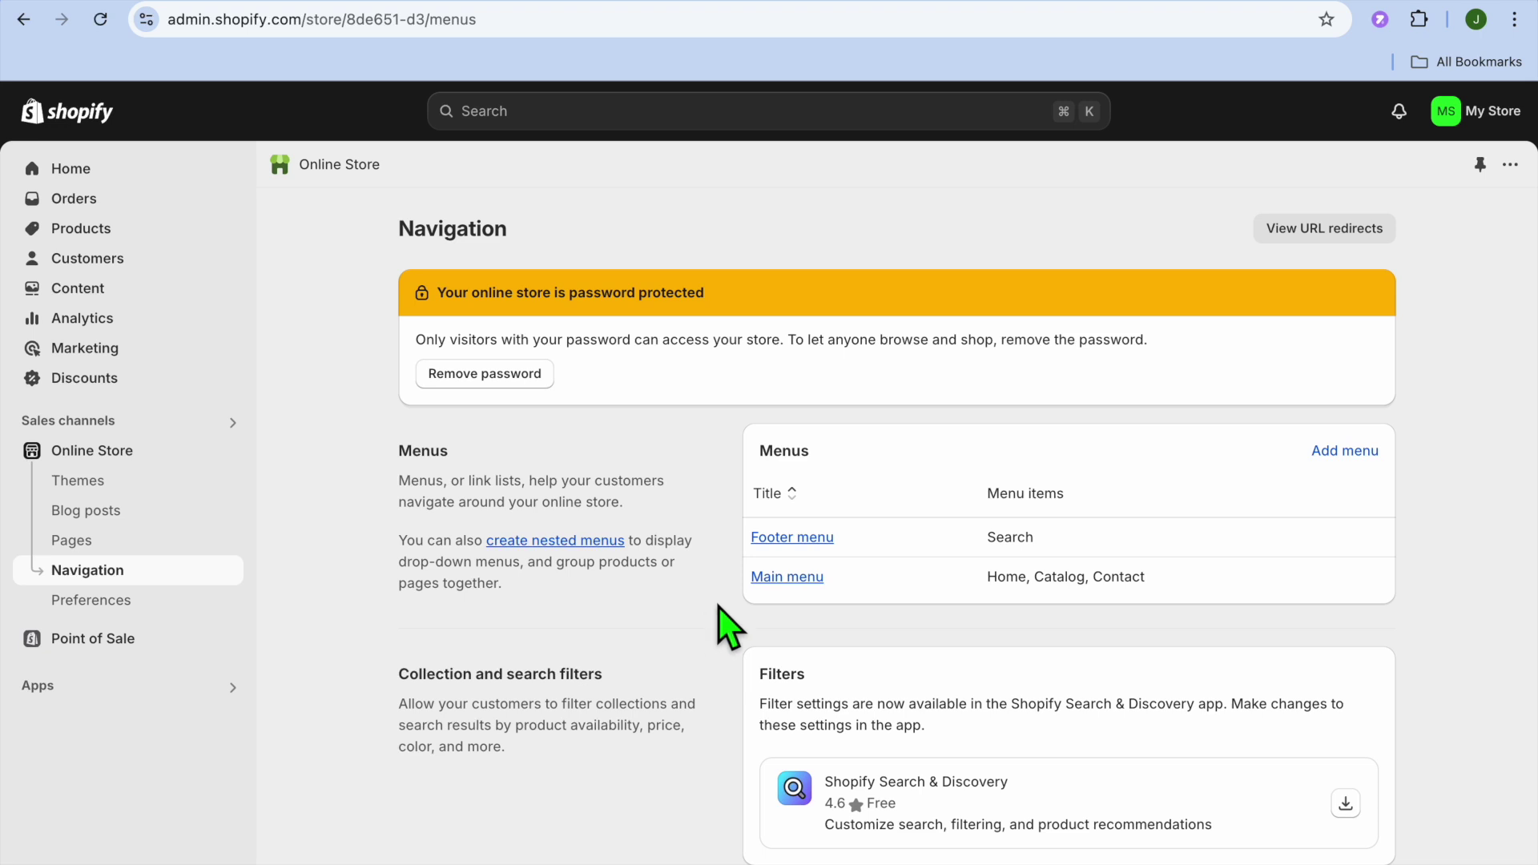
# In the Footer menu, add RETURN linked to Policies > Refund Policy, drag it above Search, and save
pyautogui.click(813, 543)
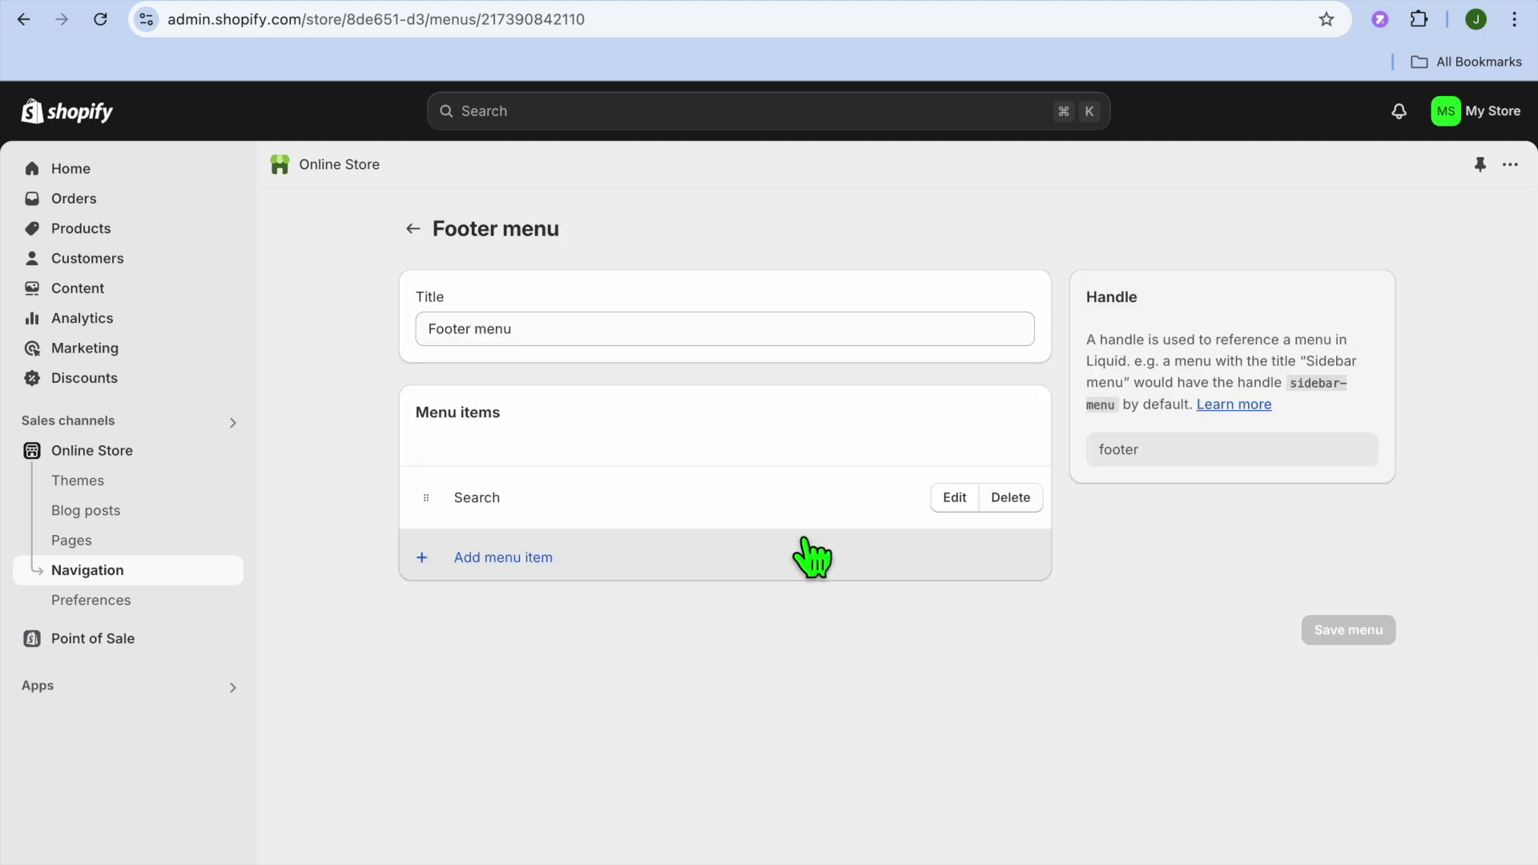
pyautogui.click(513, 559)
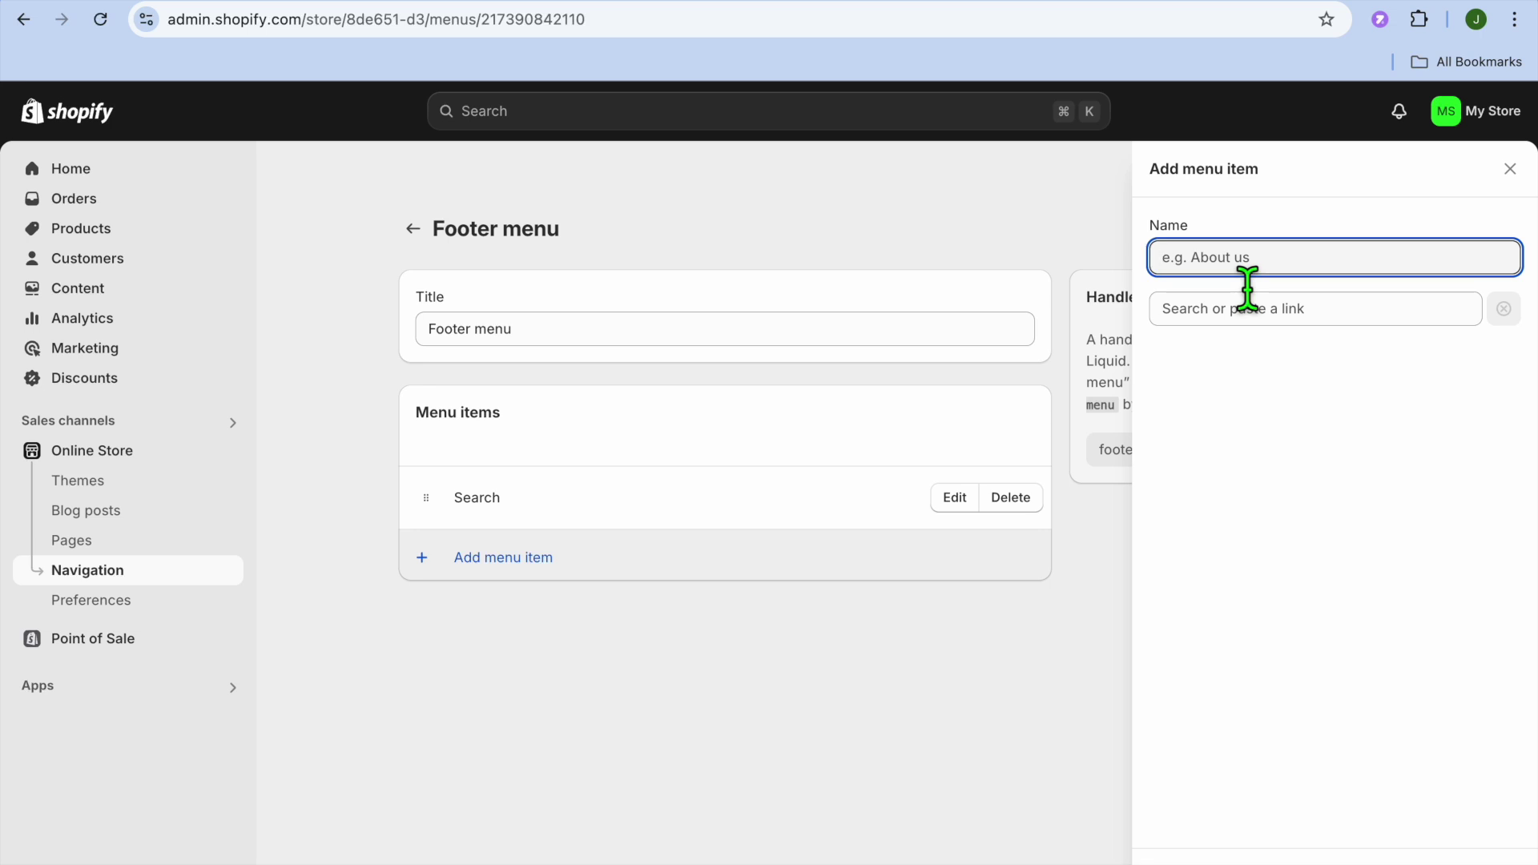
pyautogui.write('RETURN')
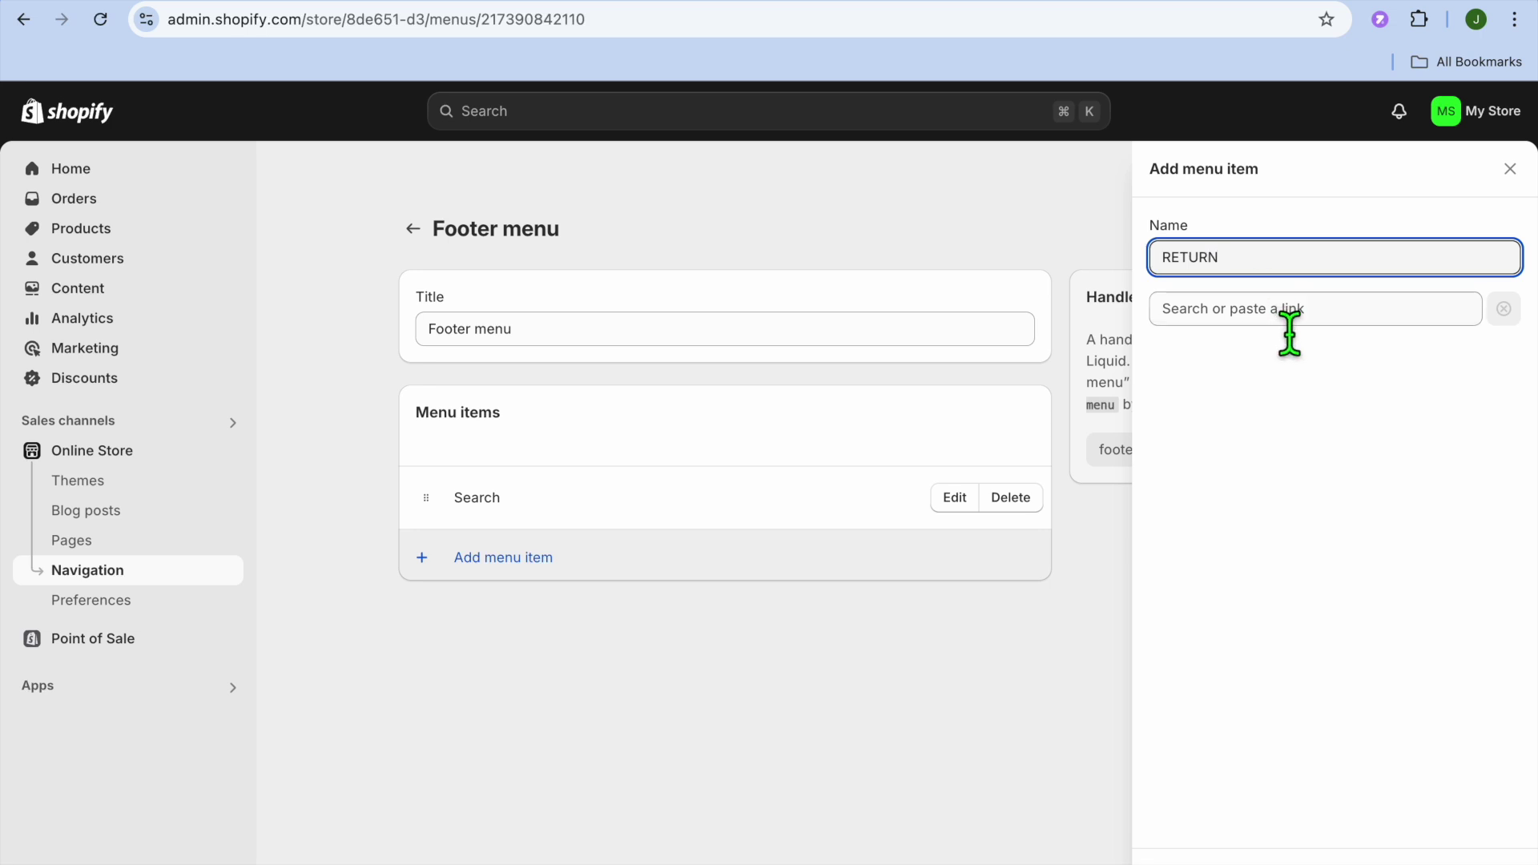
pyautogui.click(1286, 333)
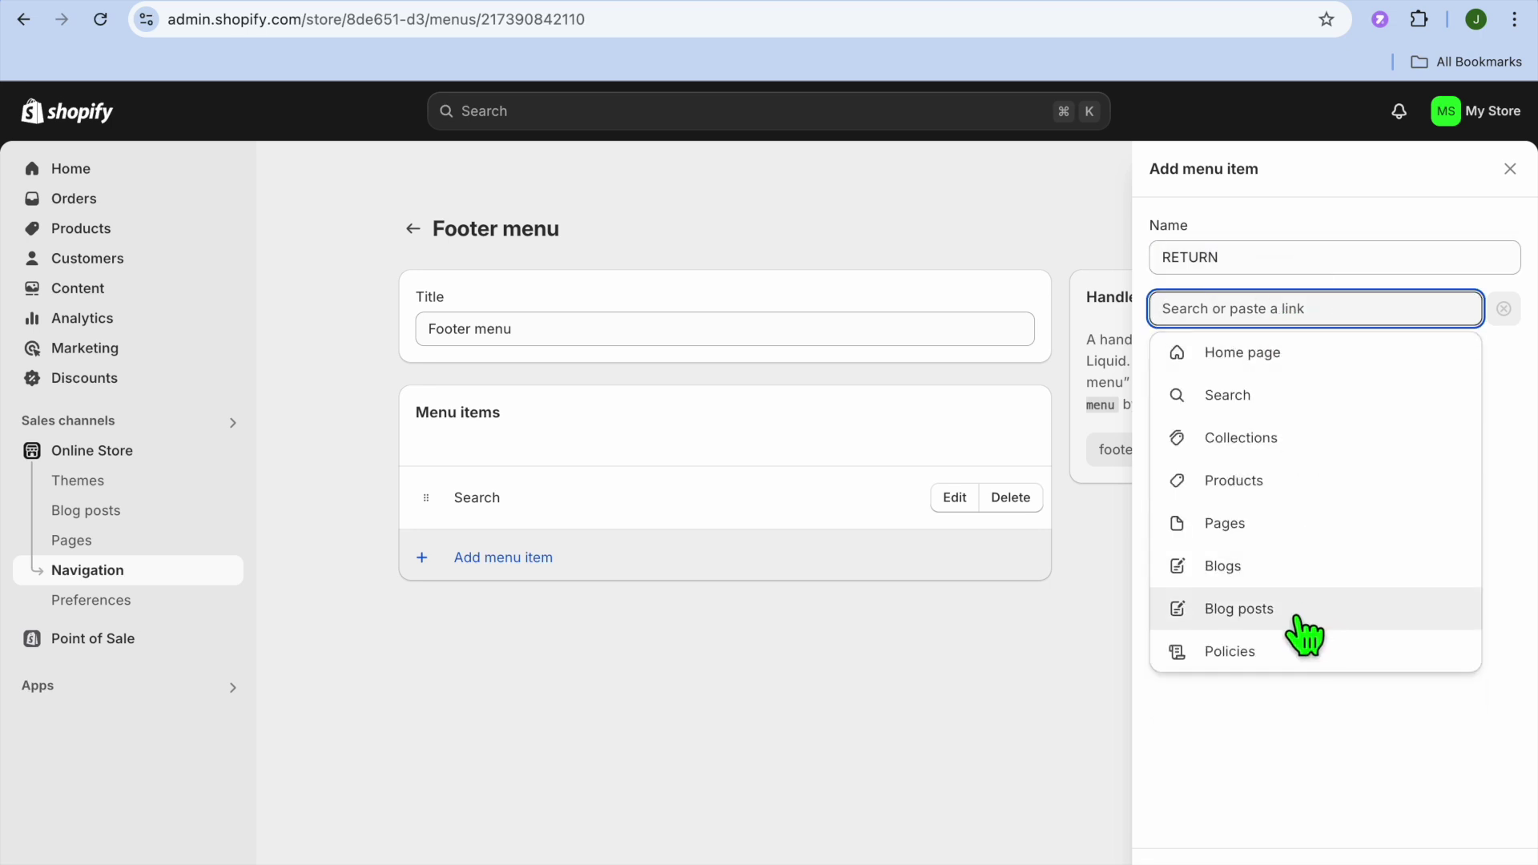
pyautogui.click(1265, 650)
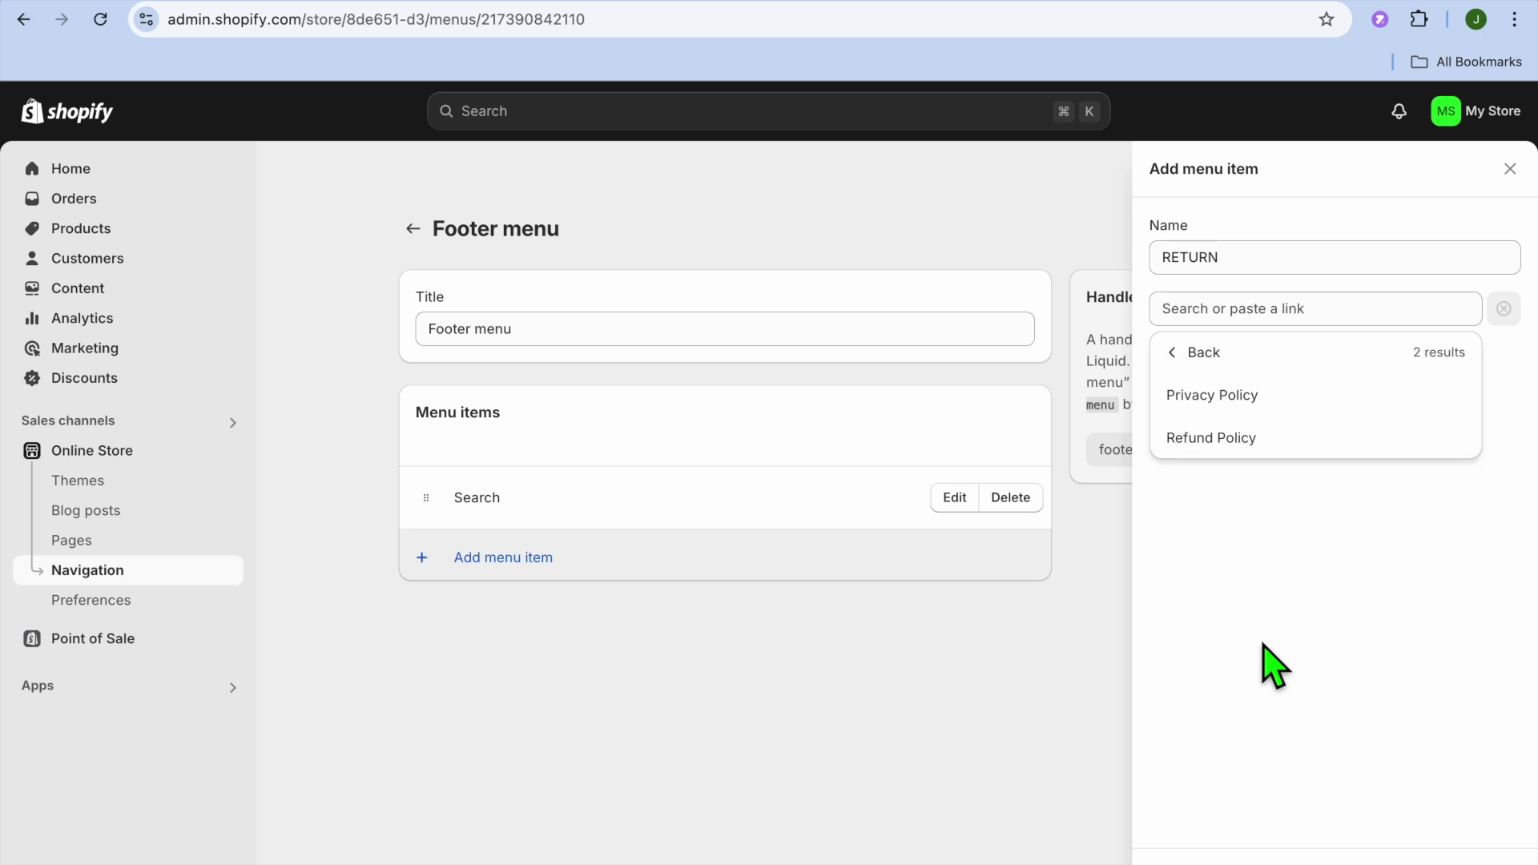
pyautogui.click(1250, 454)
pyautogui.click(1510, 857)
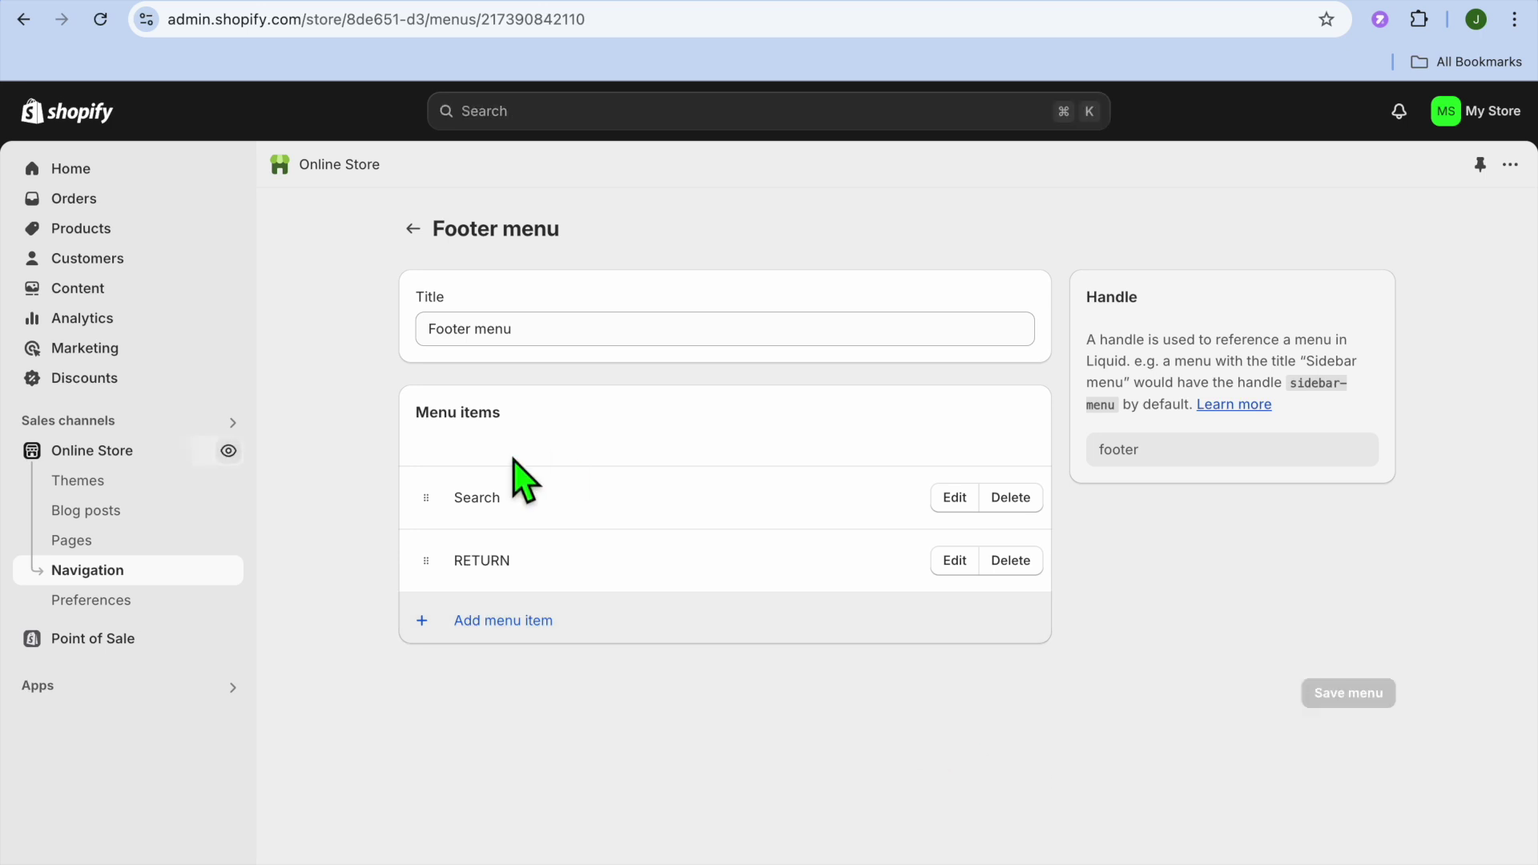
pyautogui.moveTo(429, 572); pyautogui.dragTo(432, 449)
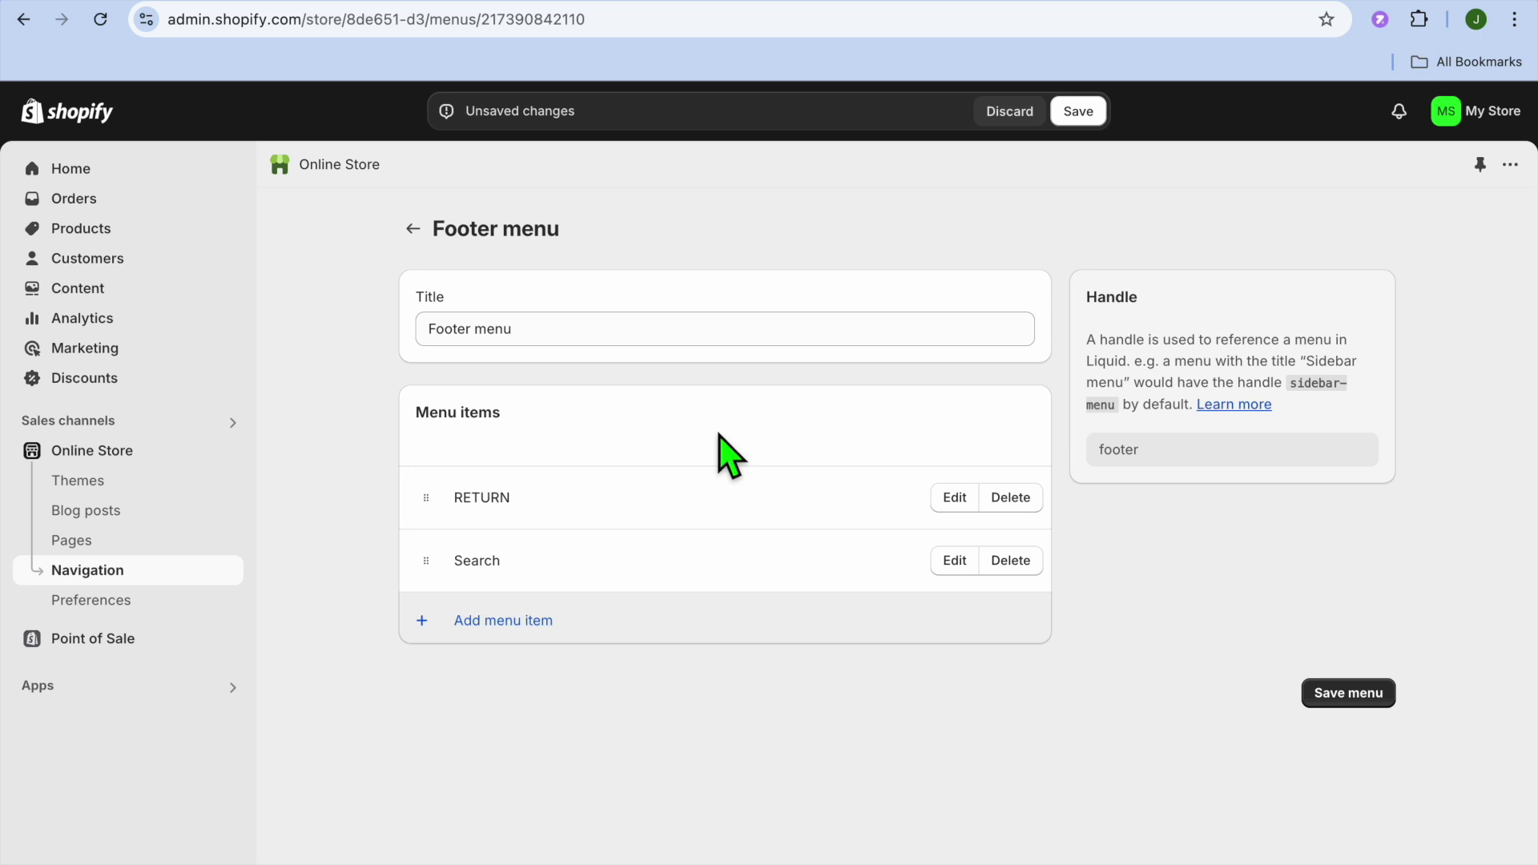
pyautogui.click(1077, 113)
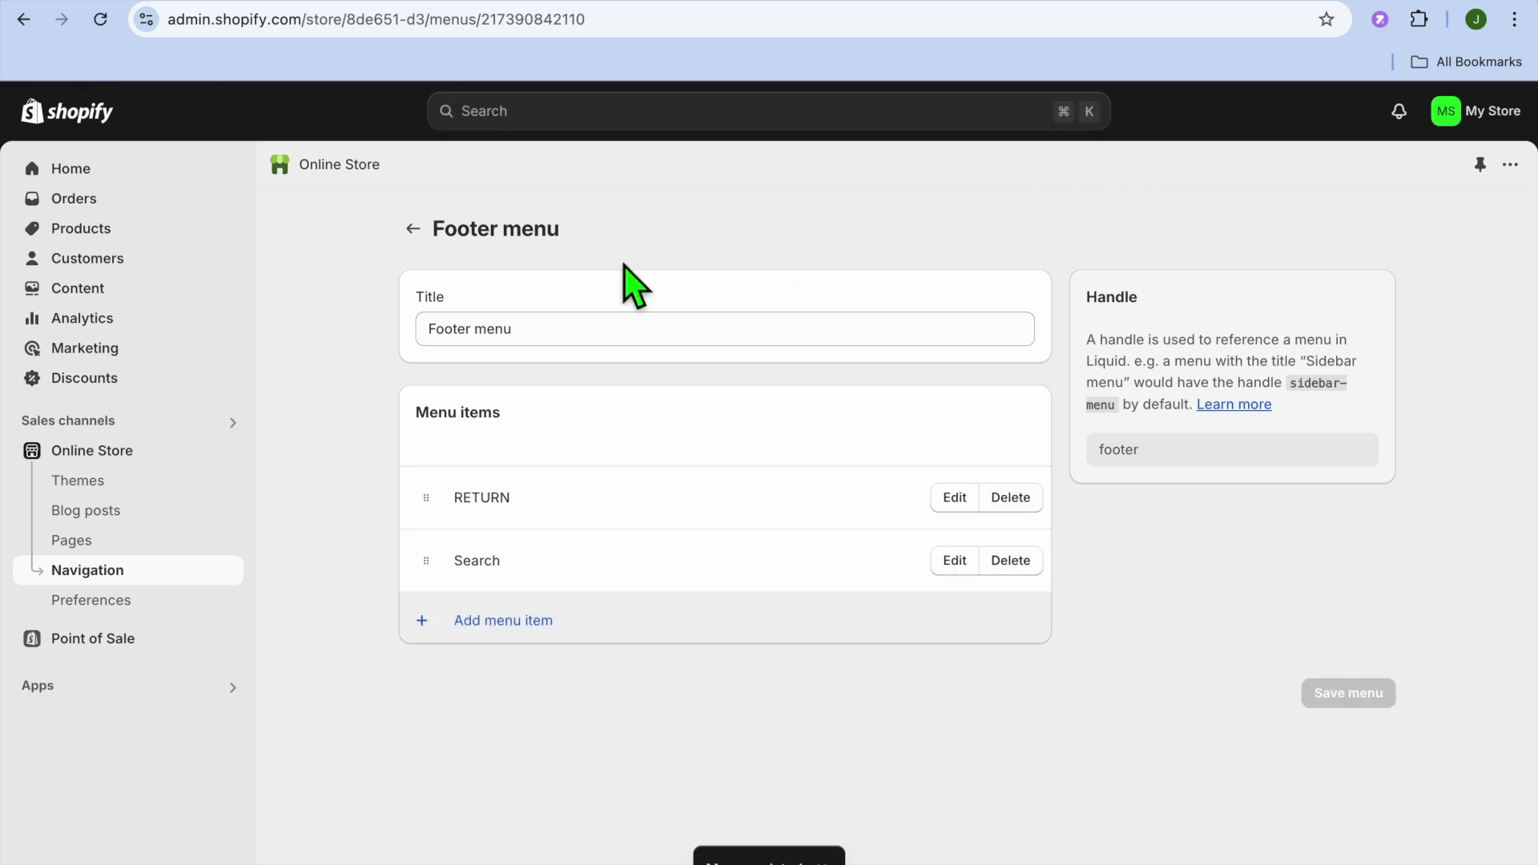
# Customize the Dawn theme from Themes and select the Footer section in the editor
pyautogui.click(122, 487)
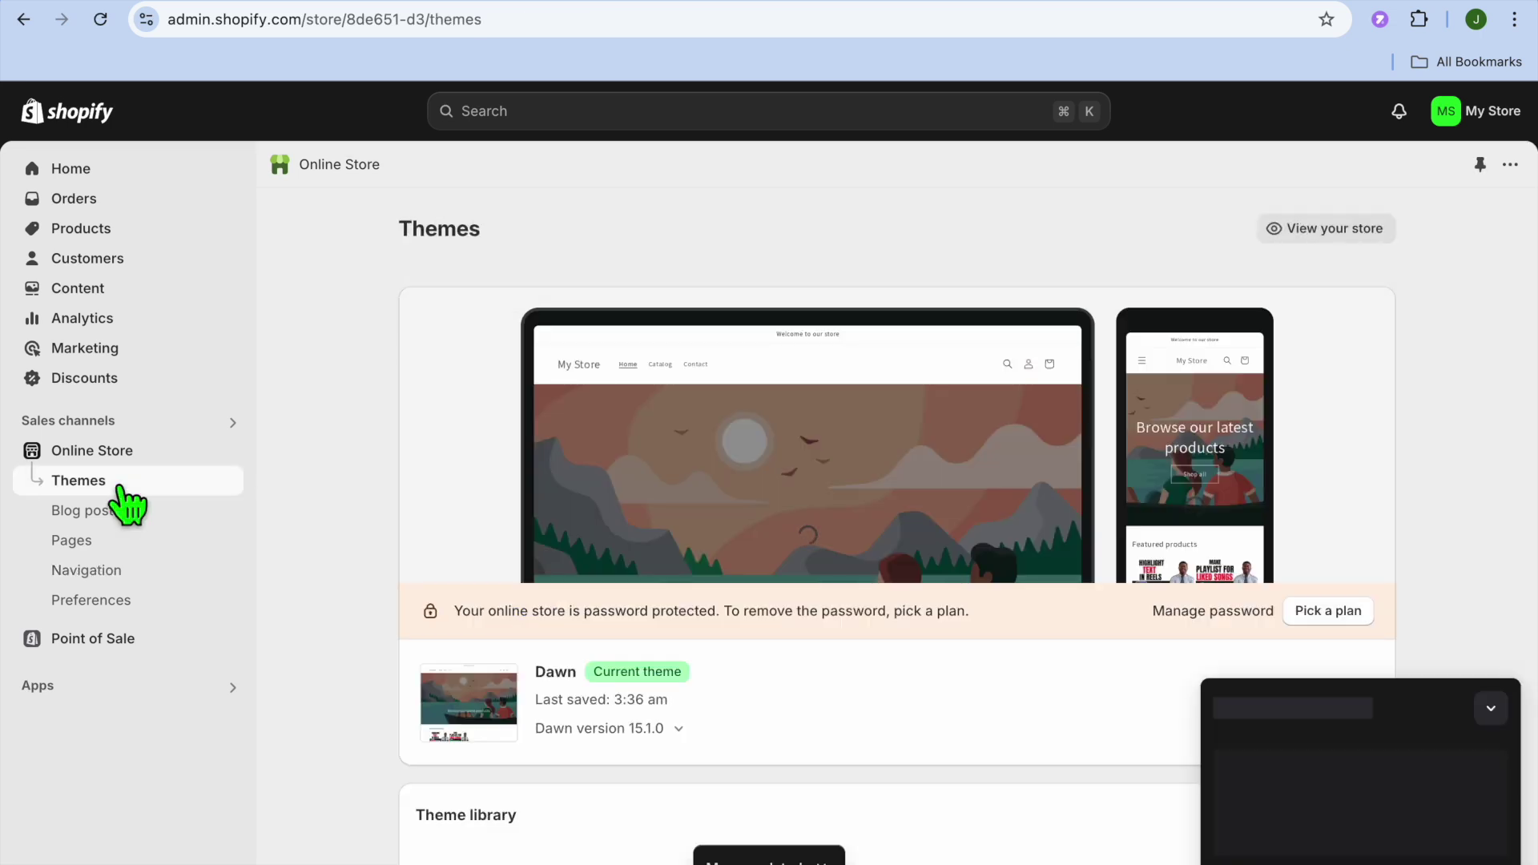
pyautogui.scroll(-3, 765, 624)
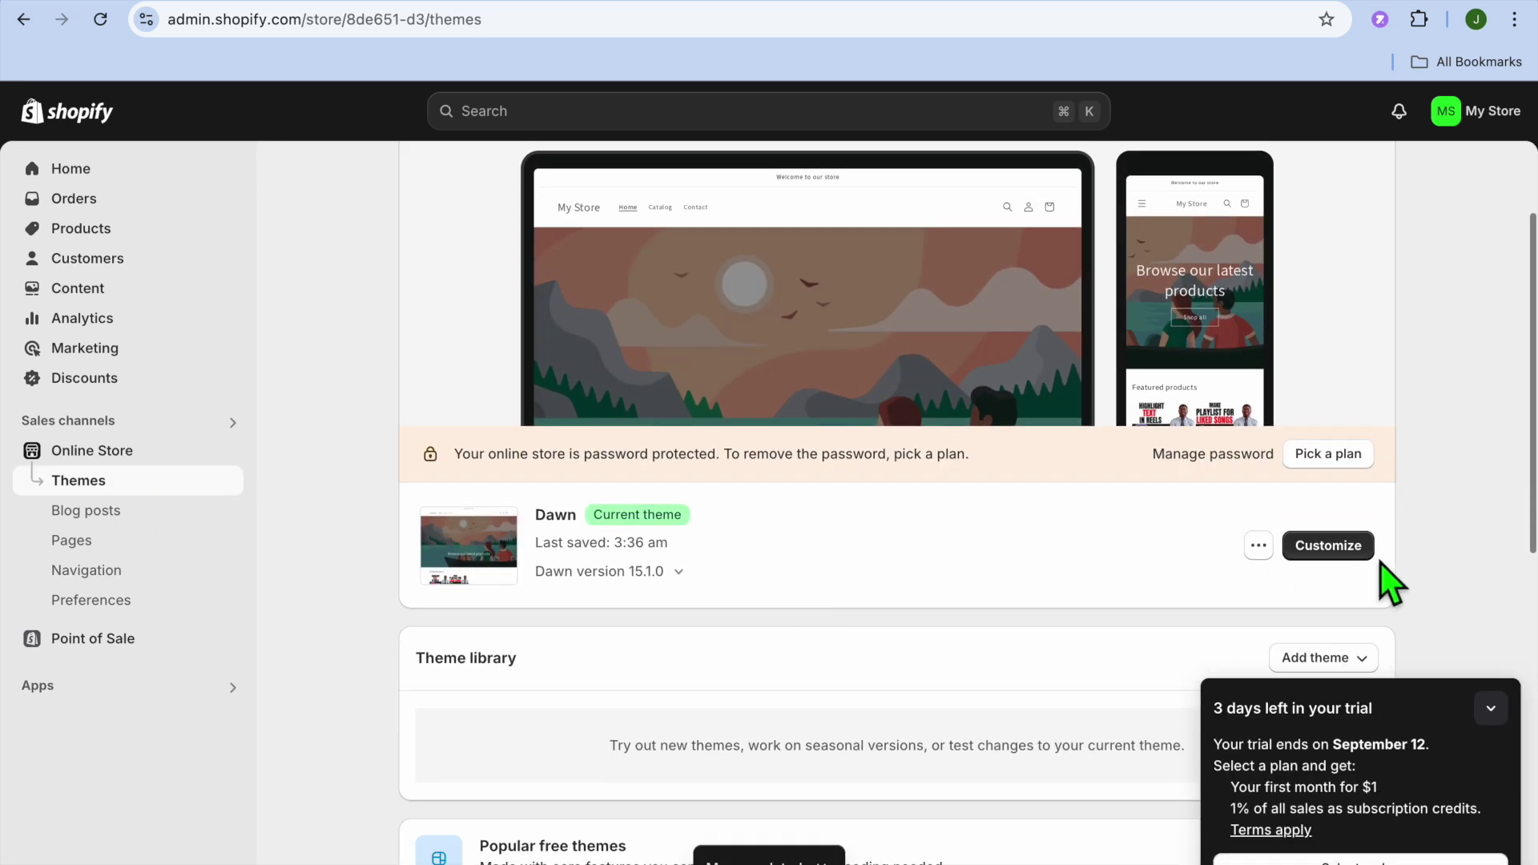
pyautogui.click(1334, 551)
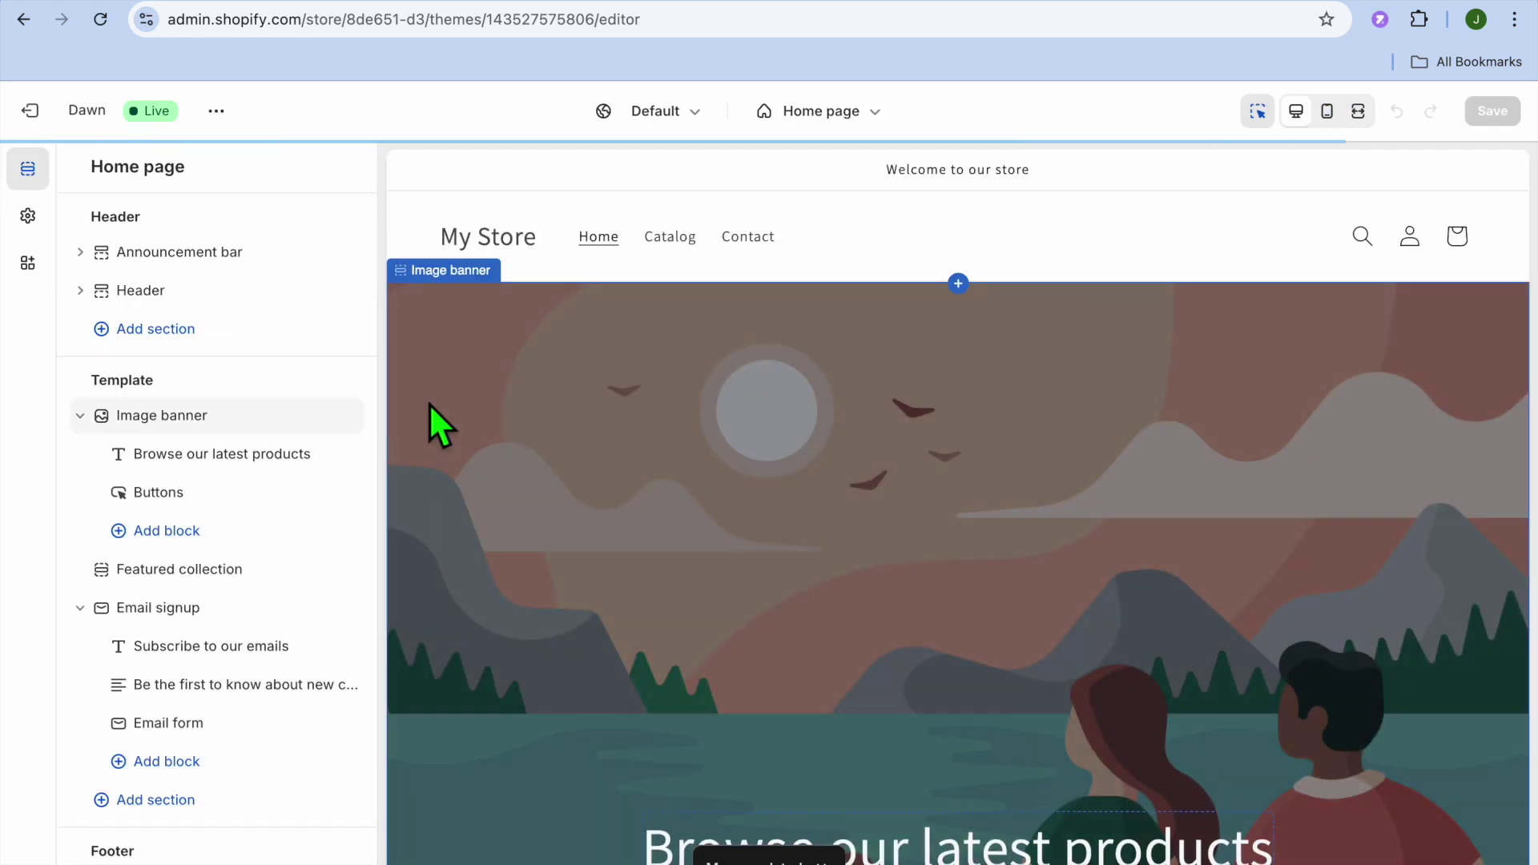
pyautogui.scroll(-1, 289, 569)
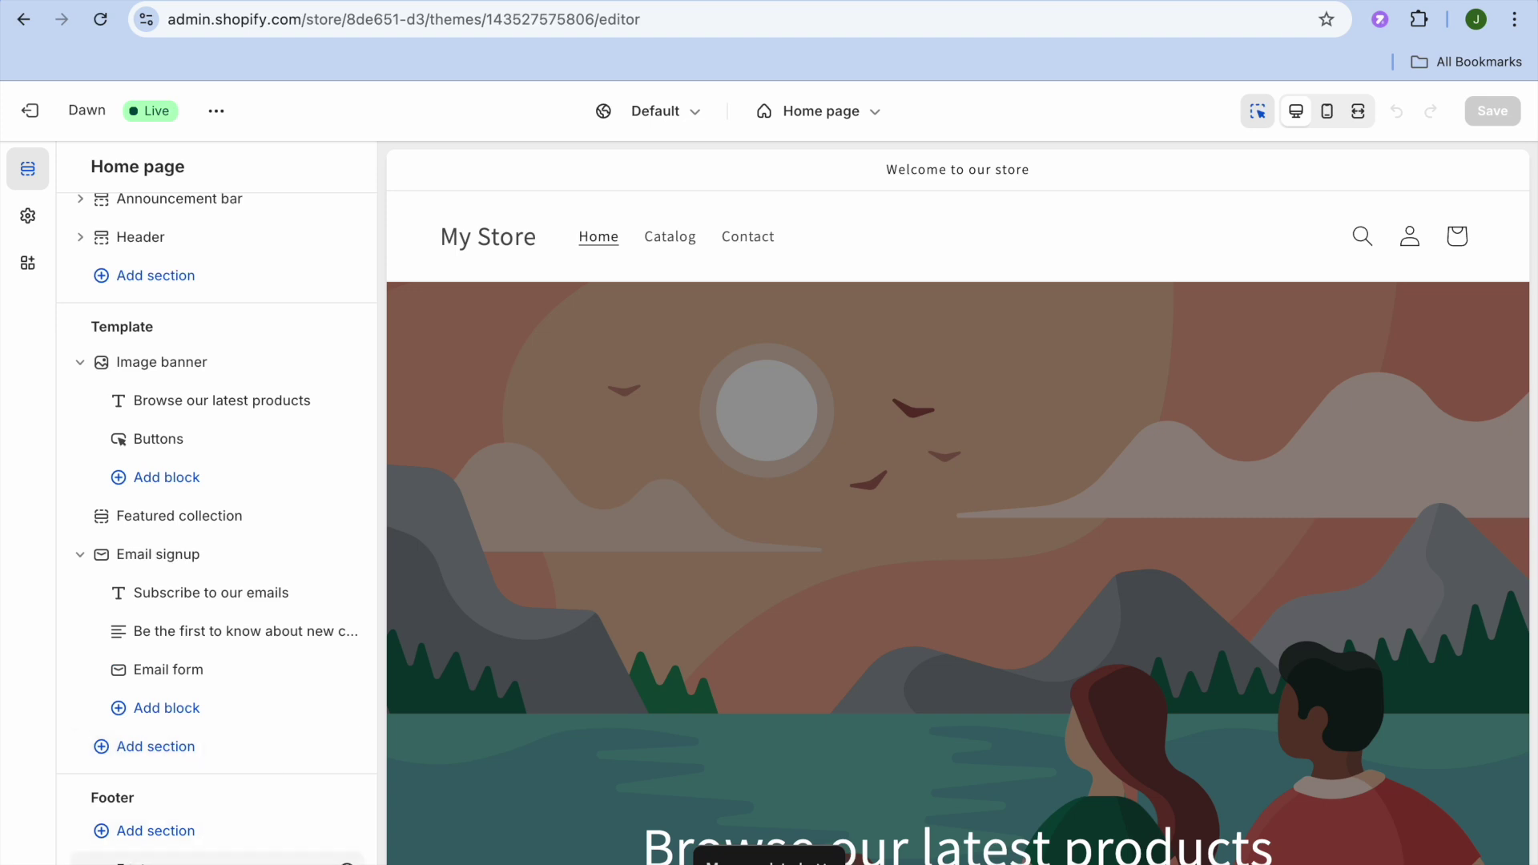
pyautogui.click(121, 861)
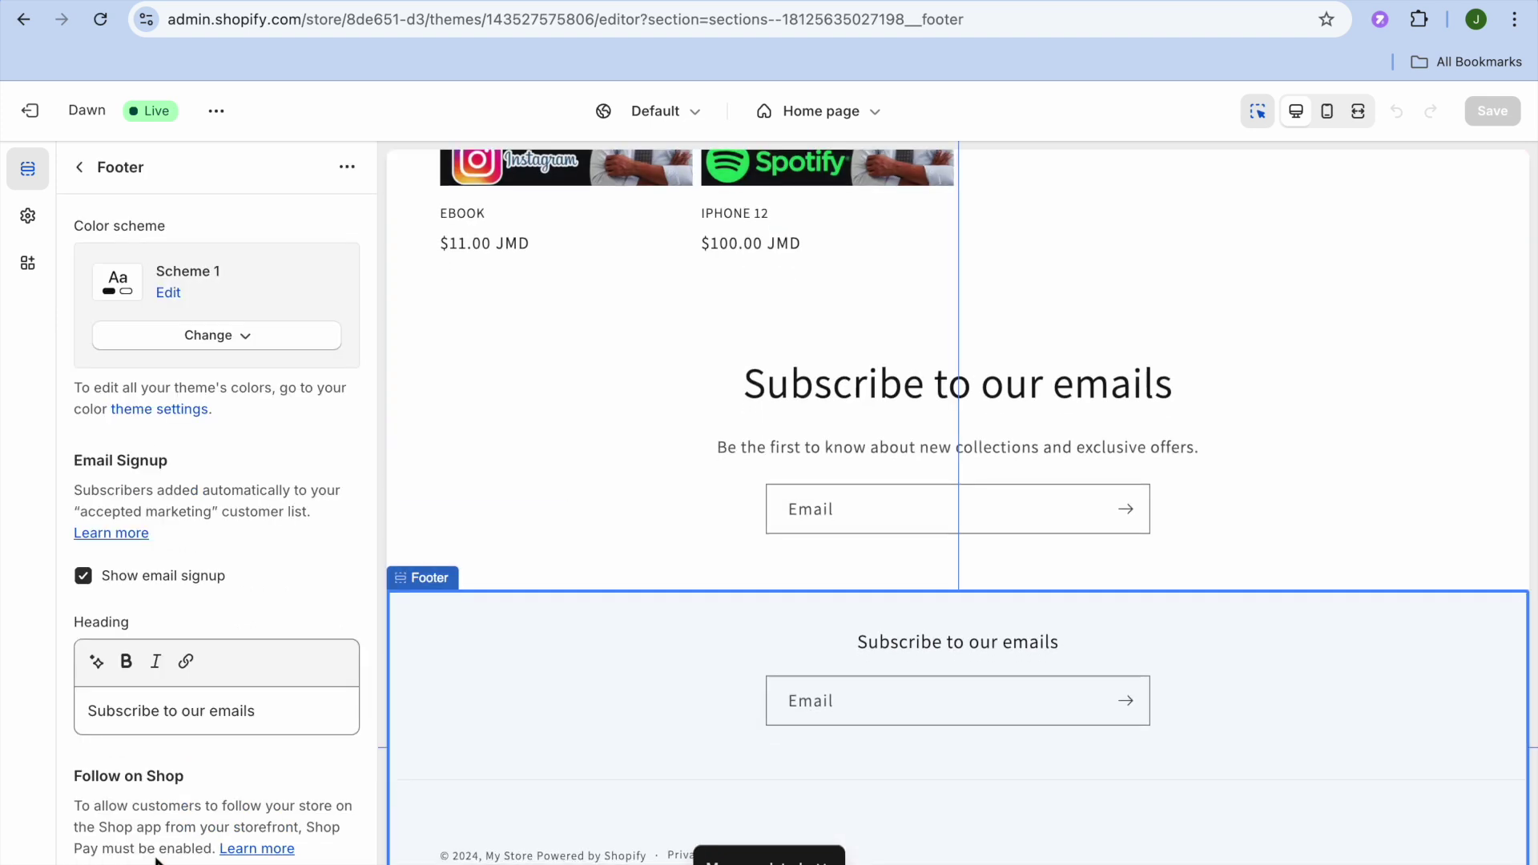